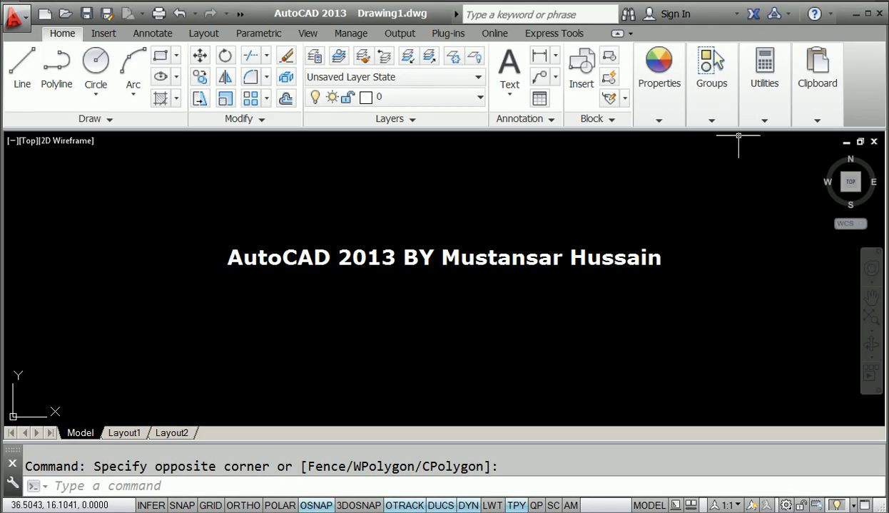
Step: Examine the available geometry measuring options: Distance, Radius, Angle, Area and Volume
{"action": "left_click", "coordinate": [762, 107]}
{"action": "left_click", "coordinate": [765, 180]}
{"action": "left_click", "coordinate": [763, 183]}
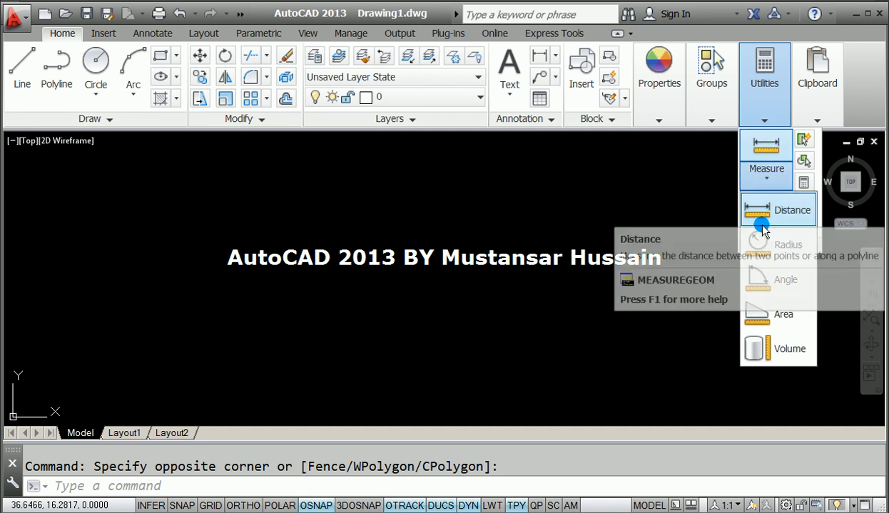
{"action": "left_click", "coordinate": [762, 281]}
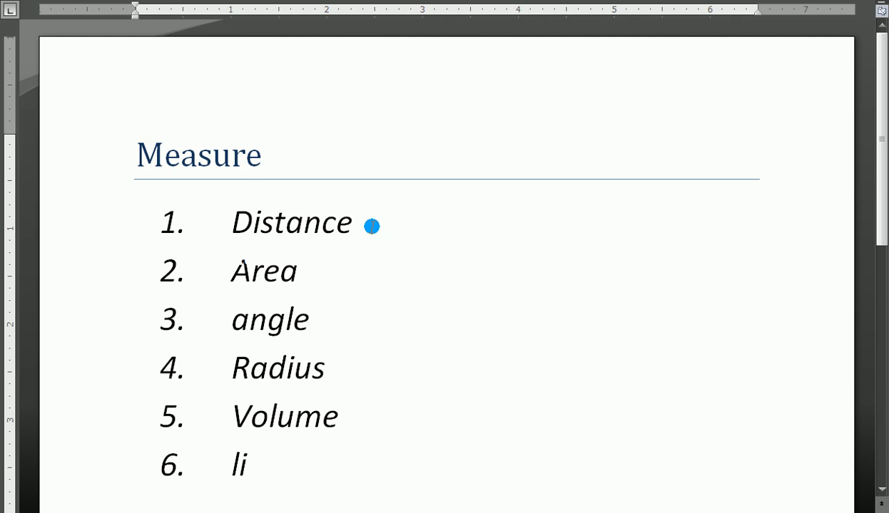
{"action": "mouse_move", "coordinate": [305, 275]}
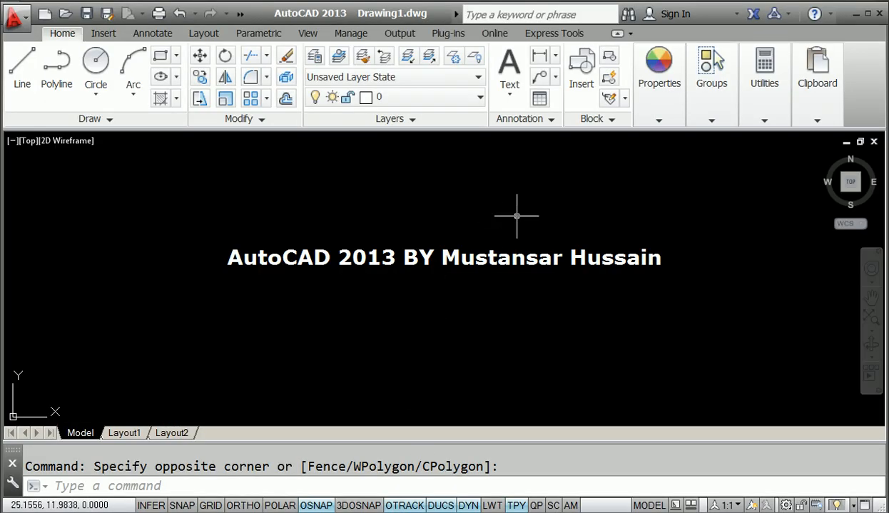
{"action": "left_click", "coordinate": [760, 119]}
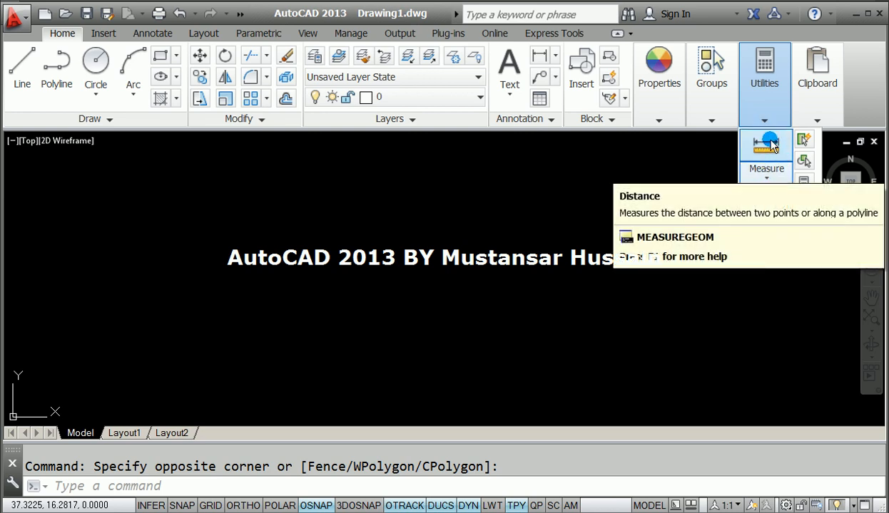
{"action": "left_click", "coordinate": [759, 176]}
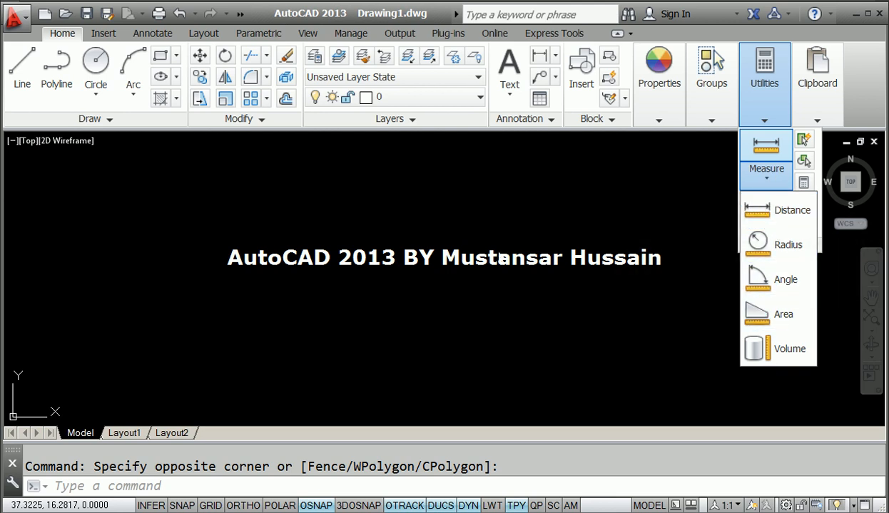
{"action": "left_click", "coordinate": [421, 289]}
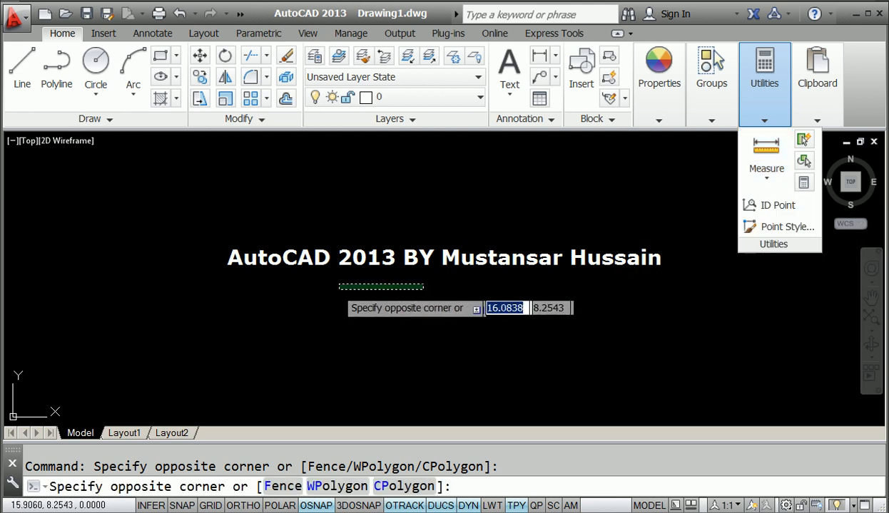
{"action": "left_click", "coordinate": [313, 287]}
{"action": "type", "text": "rec"}
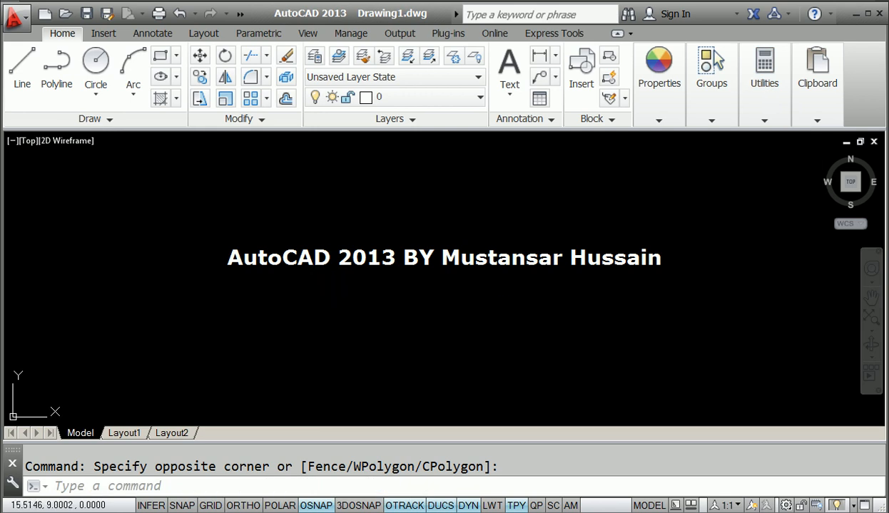
{"action": "key", "text": "Return"}
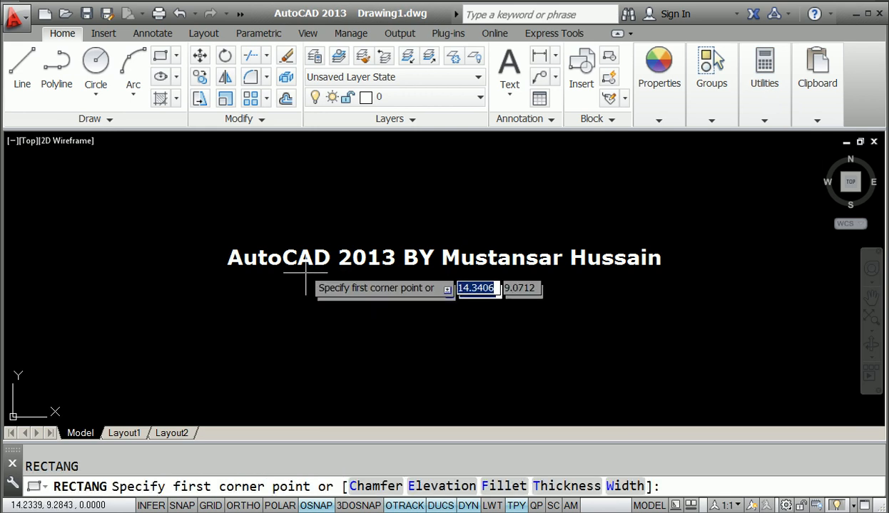
{"action": "left_click", "coordinate": [264, 204]}
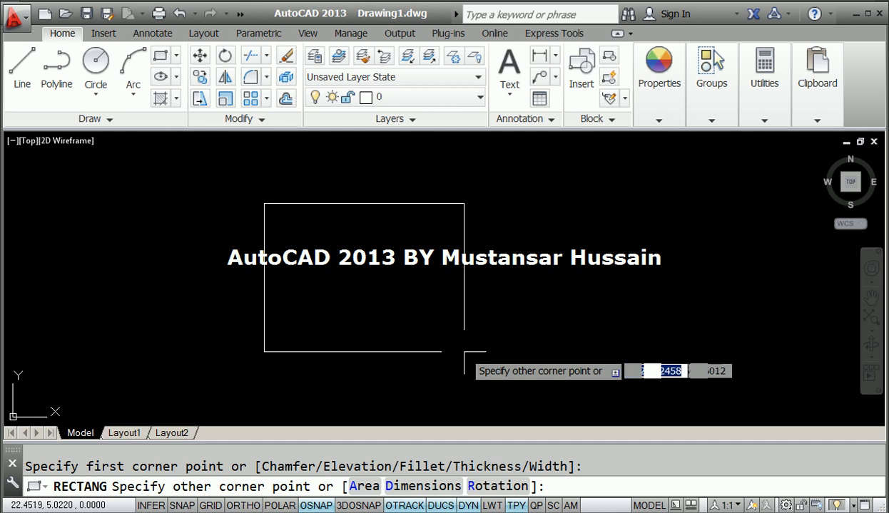
{"action": "type", "text": "@12"}
{"action": "key", "text": "Tab"}
{"action": "type", "text": "12"}
{"action": "key", "text": "Return"}
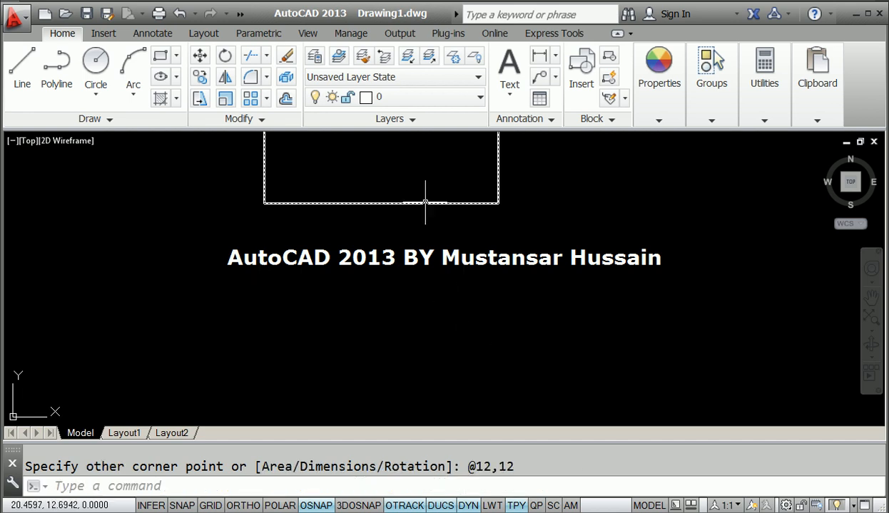
{"action": "middle_click_drag", "start_coordinate": [414, 164], "coordinate": [440, 346]}
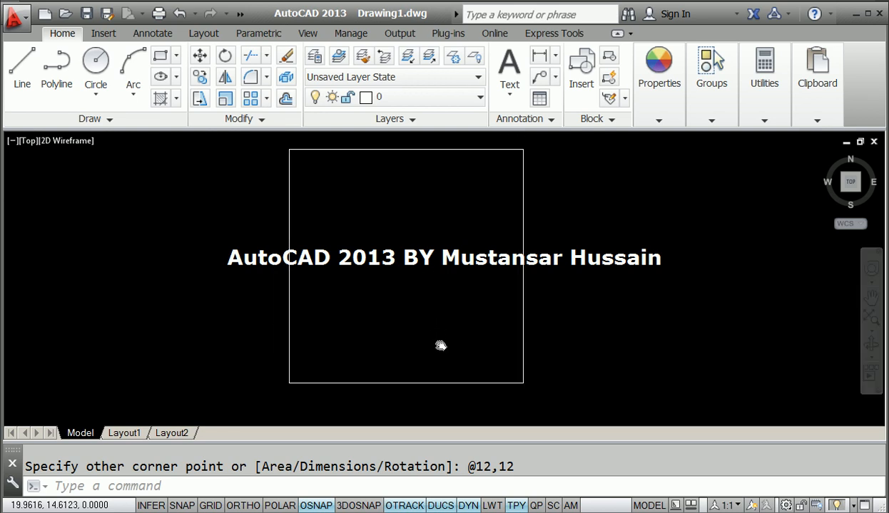
{"action": "key", "text": "Escape"}
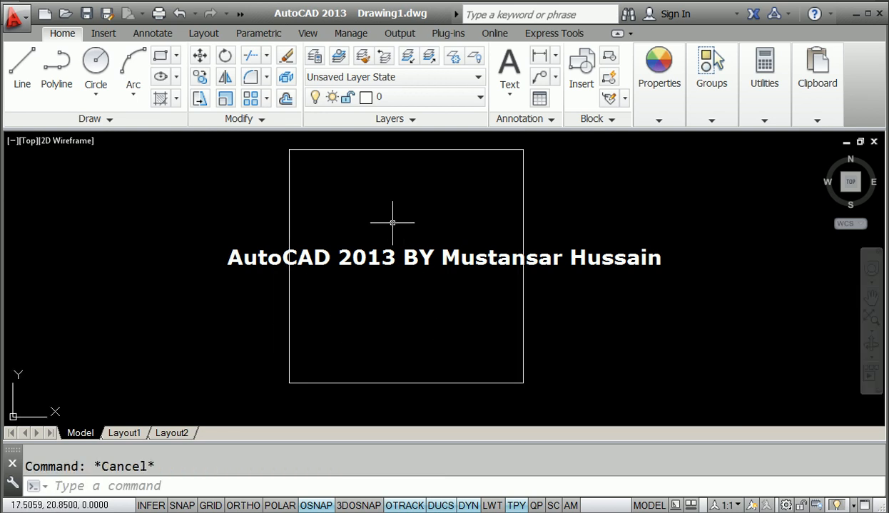
Step: Measure the square's top edge from its upper-left to its upper-right corner with the Measure Distance tool
{"action": "mouse_move", "coordinate": [360, 158]}
{"action": "middle_mouse_down"}
{"action": "mouse_move", "coordinate": [376, 165]}
{"action": "mouse_move", "coordinate": [377, 185]}
{"action": "middle_mouse_up"}
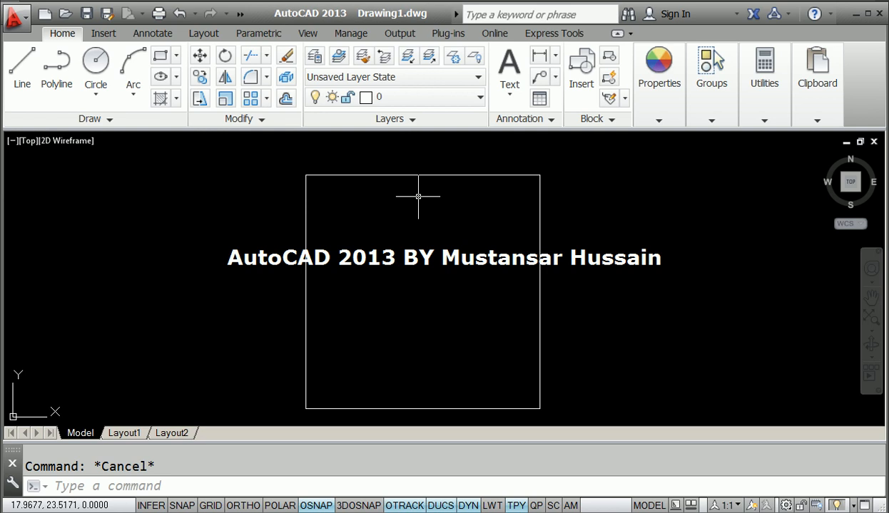
{"action": "left_click", "coordinate": [769, 112]}
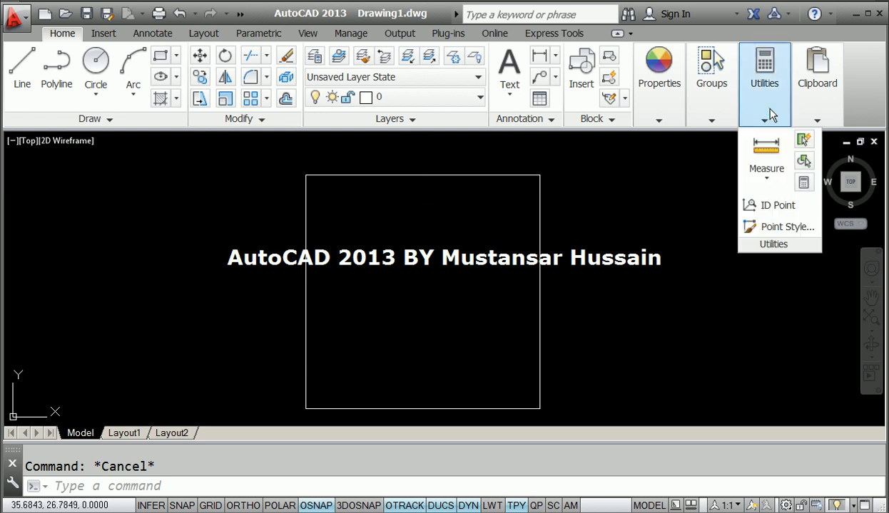
{"action": "left_click", "coordinate": [759, 180]}
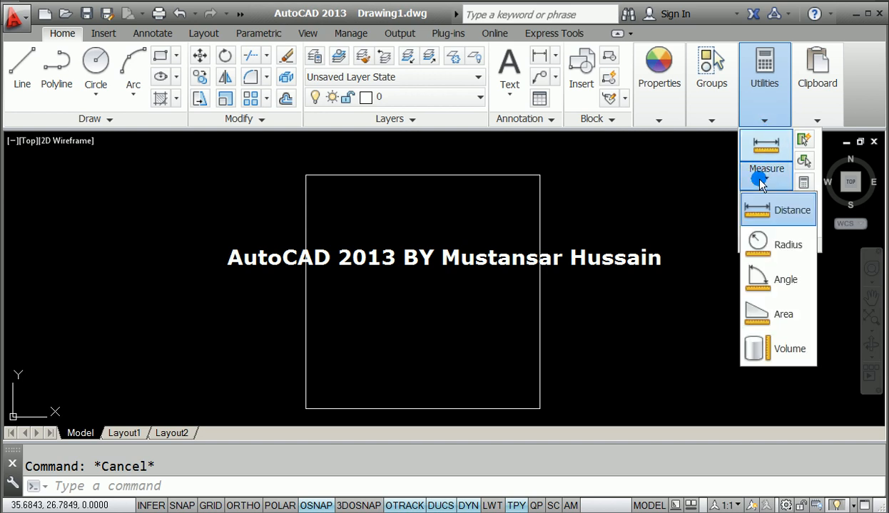
{"action": "left_click", "coordinate": [756, 209]}
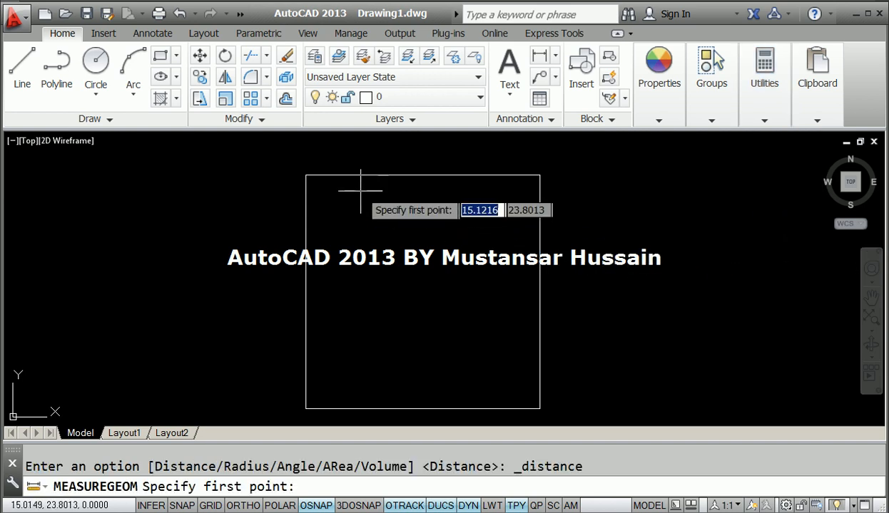
{"action": "left_click", "coordinate": [306, 175]}
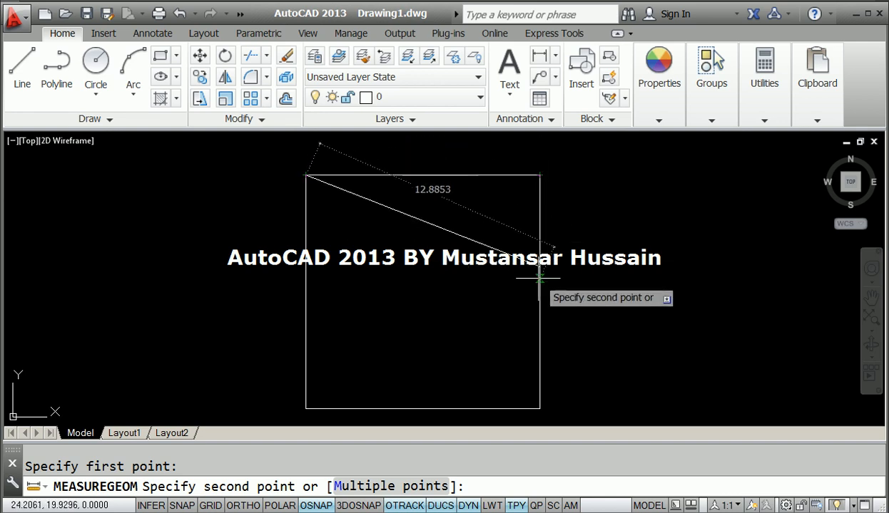
{"action": "left_click", "coordinate": [540, 175]}
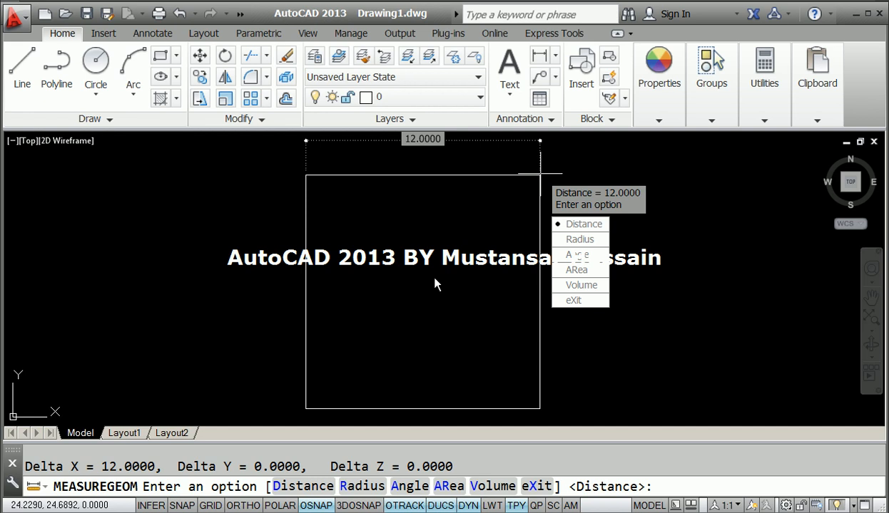
{"action": "key", "text": "Escape"}
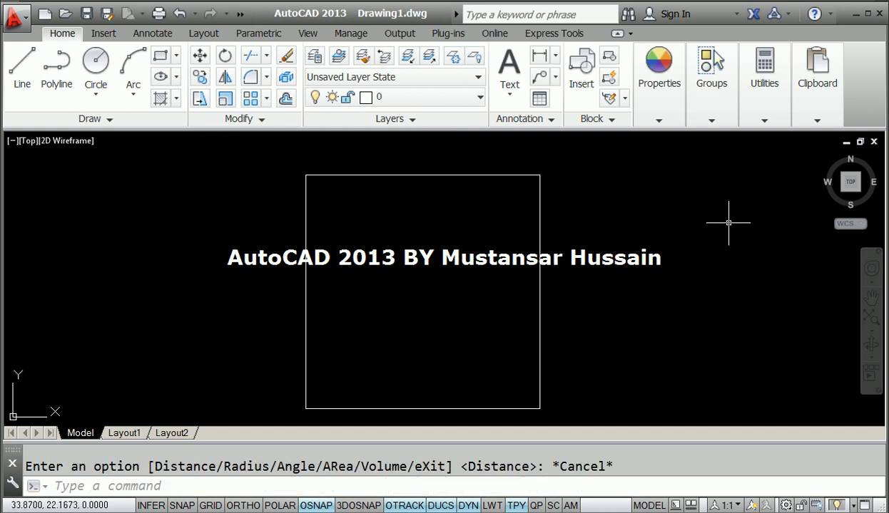
Step: Measure the square's top edge in reverse, from the upper-right to the upper-left corner, with the DIST command
{"action": "type", "text": "di"}
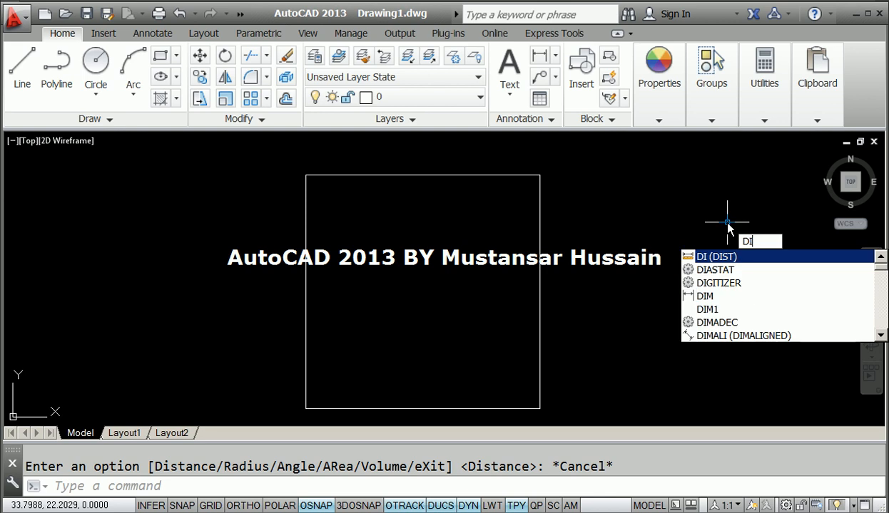
{"action": "key", "text": "Return"}
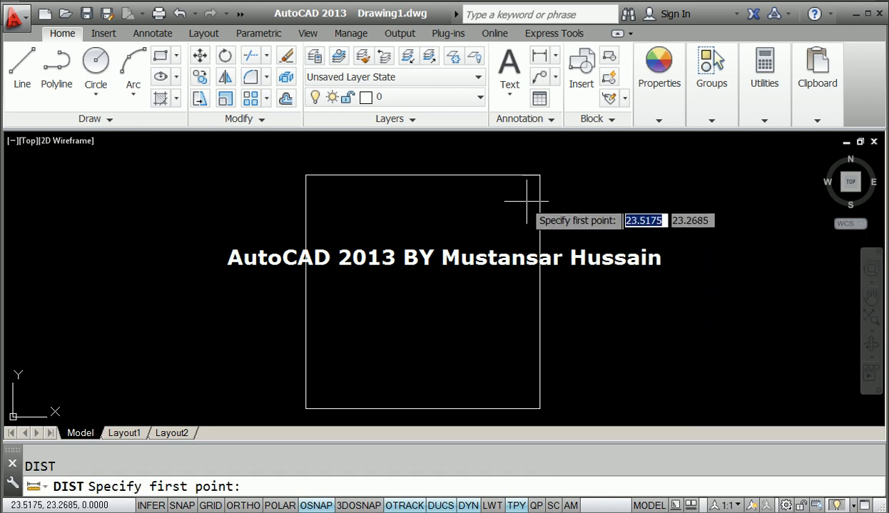
{"action": "left_click", "coordinate": [540, 175]}
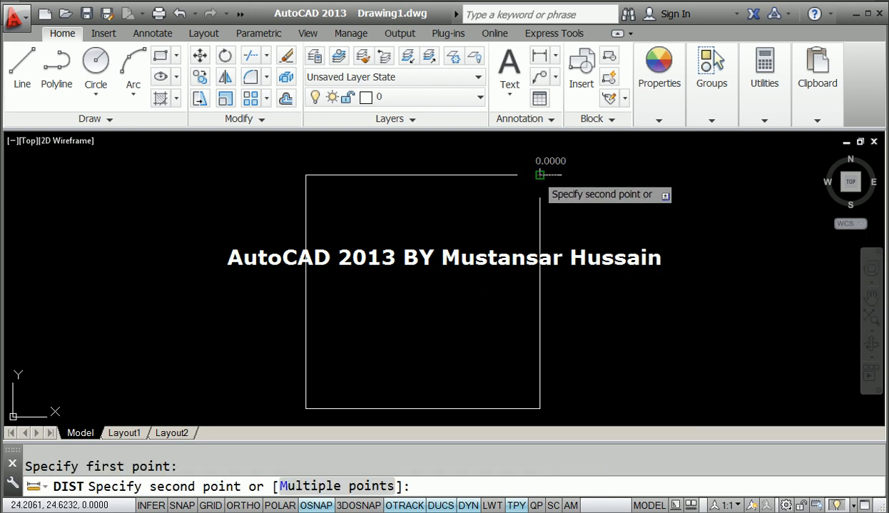
{"action": "left_click", "coordinate": [305, 175]}
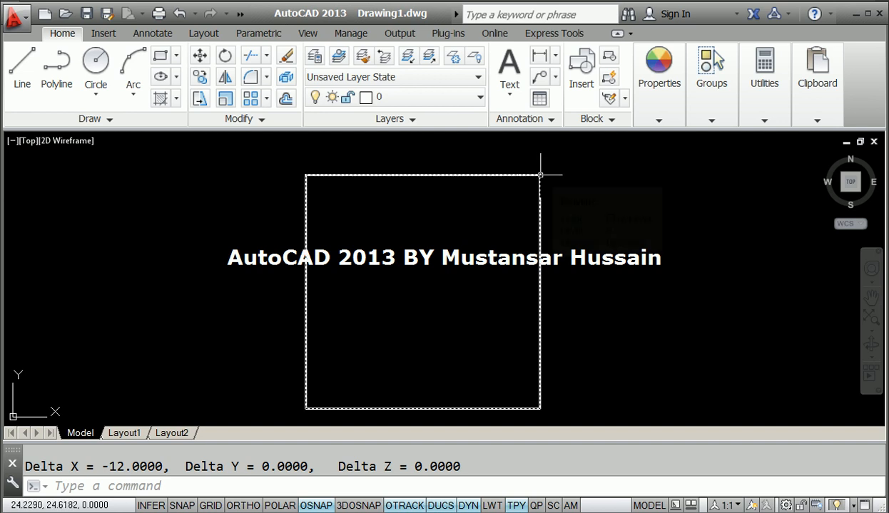
{"action": "middle_click_drag", "start_coordinate": [540, 175], "coordinate": [562, 184]}
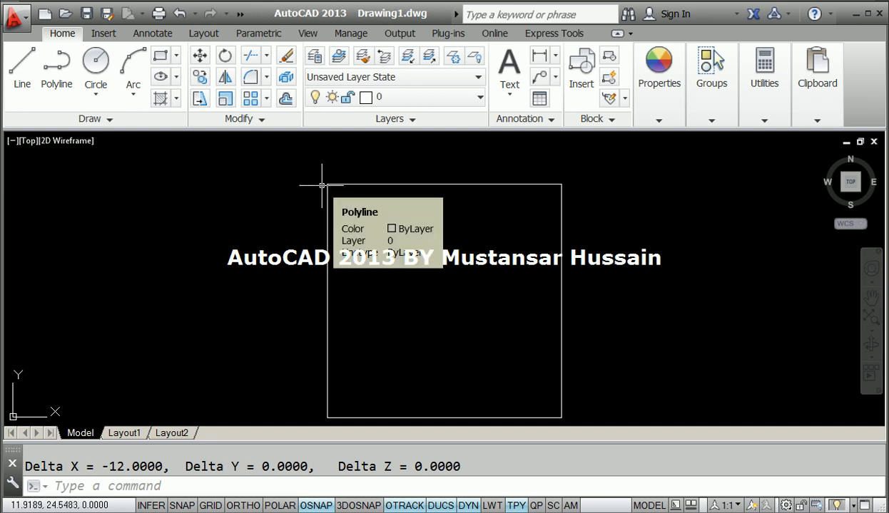
{"action": "left_click", "coordinate": [119, 466]}
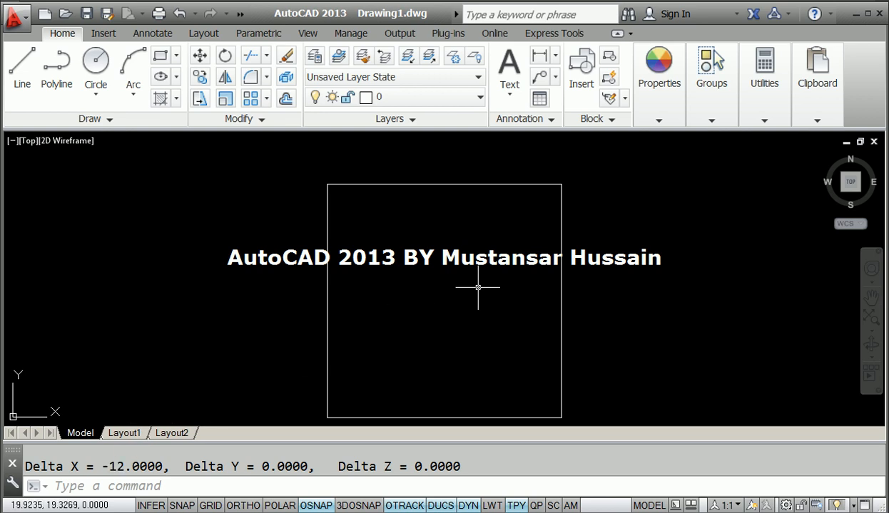
{"action": "middle_click_drag", "start_coordinate": [480, 287], "coordinate": [471, 271]}
{"action": "key", "text": "Escape"}
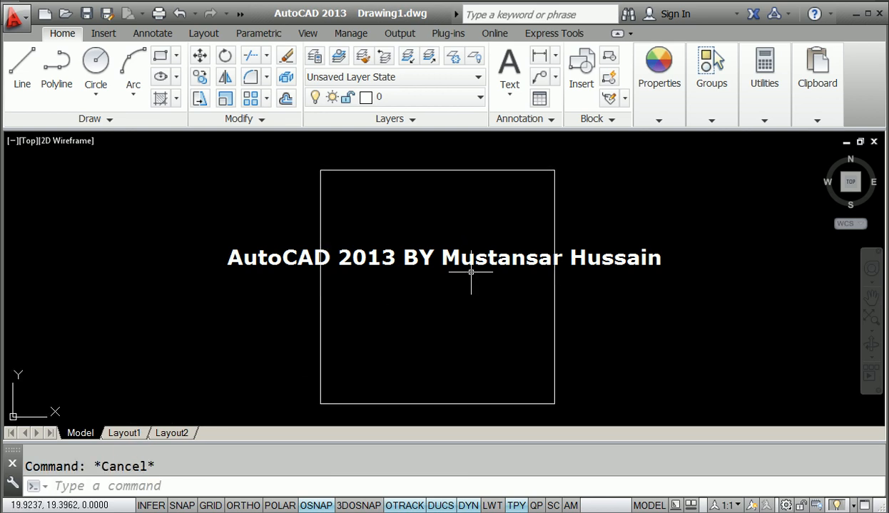
Step: Measure the square's right edge from the lower-right corner up to the upper-right corner with DIST
{"action": "type", "text": "di"}
{"action": "key", "text": "Return"}
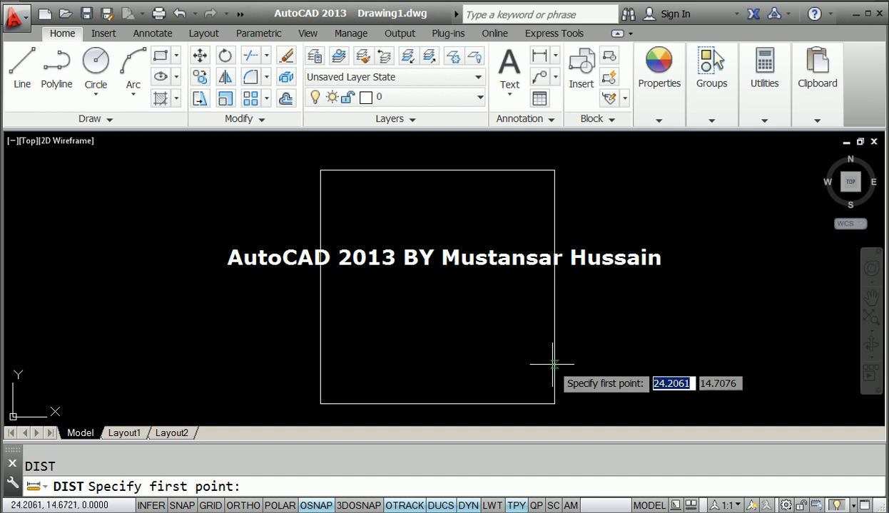
{"action": "left_click", "coordinate": [554, 404]}
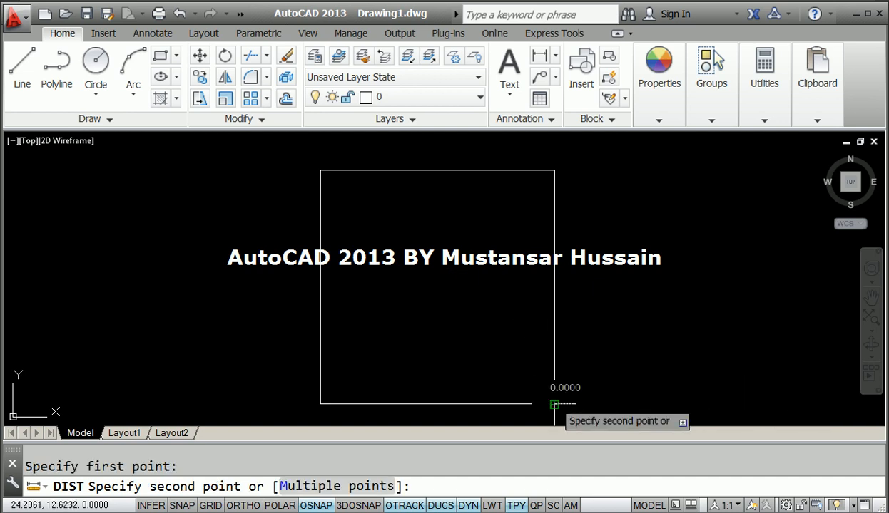
{"action": "left_click", "coordinate": [554, 170]}
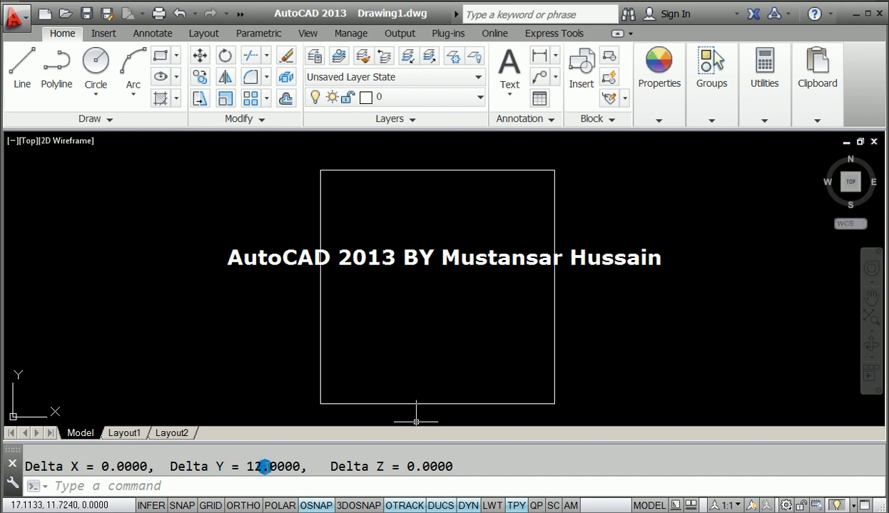
{"action": "key", "text": "Escape"}
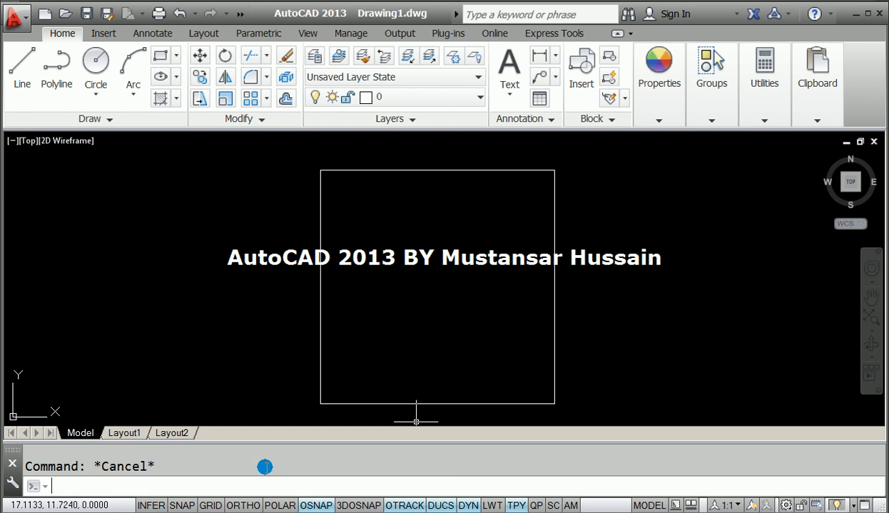
Step: Repeat DIST to measure the right edge from the upper-right corner down to the lower-right corner
{"action": "key", "text": "Return"}
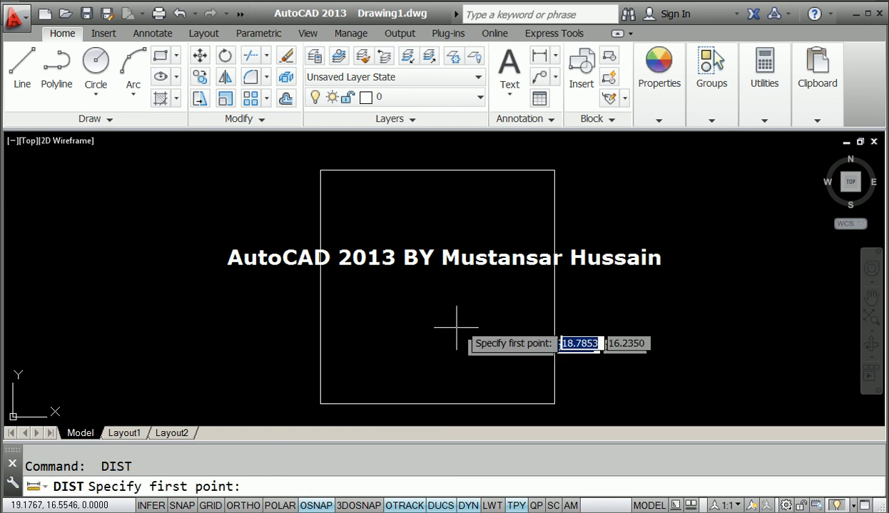
{"action": "left_click", "coordinate": [554, 170]}
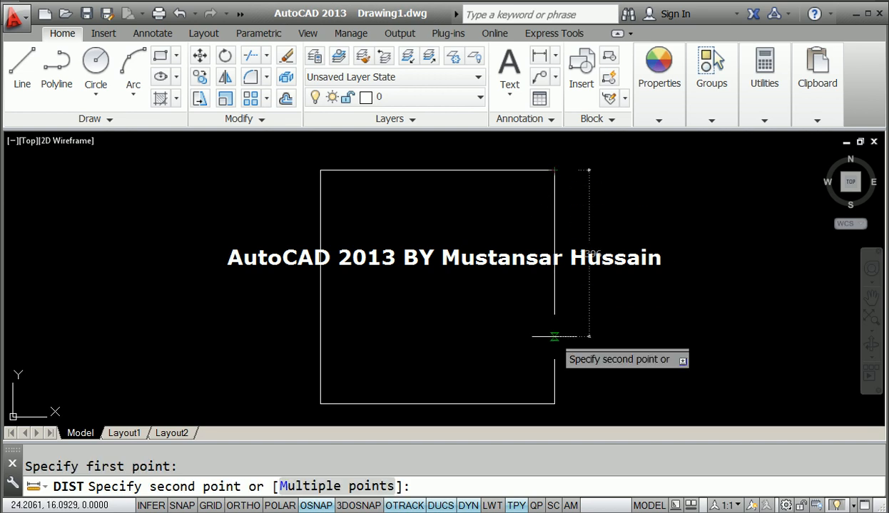
{"action": "left_click", "coordinate": [554, 403]}
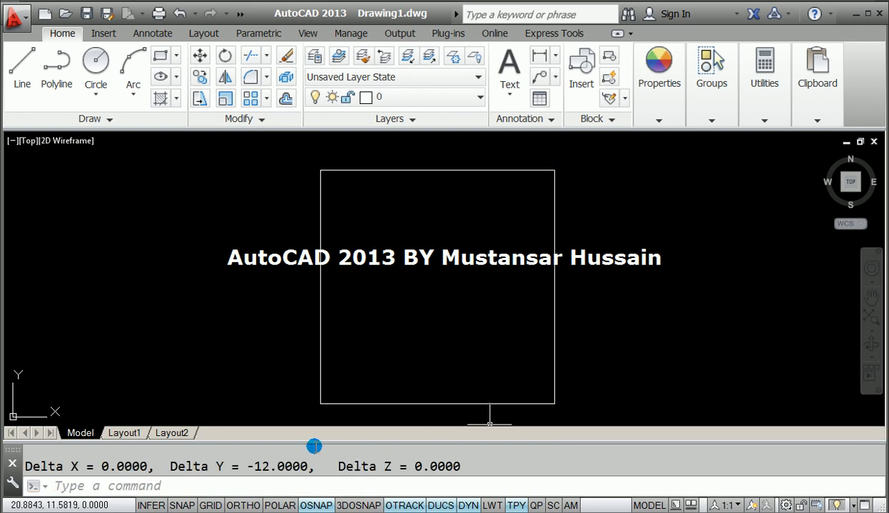
{"action": "key", "text": "Escape"}
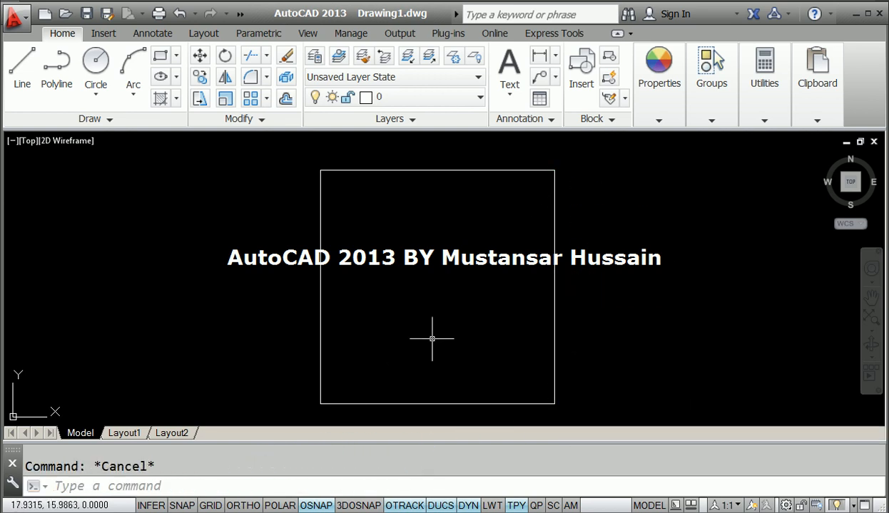
Step: Measure the cumulative distance around the square with DIST's Multiple points option, counter-clockwise from the lower-left corner back to it
{"action": "type", "text": "di"}
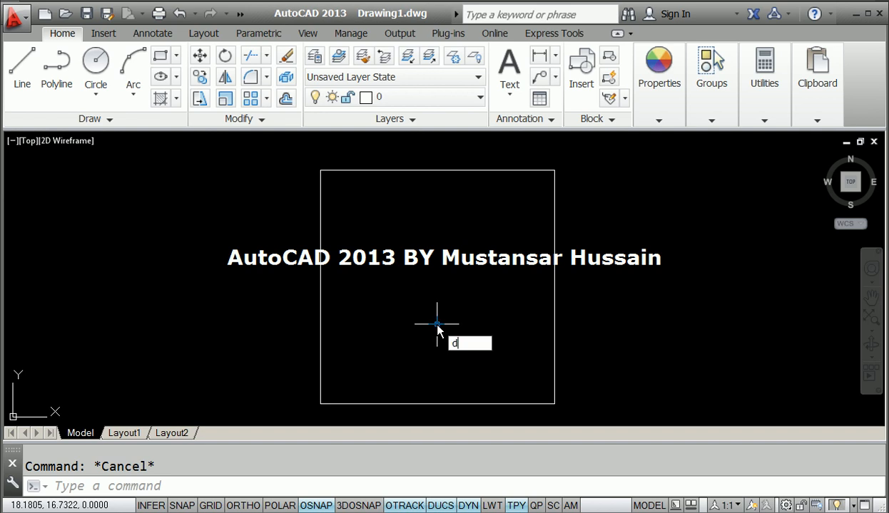
{"action": "key", "text": "Return"}
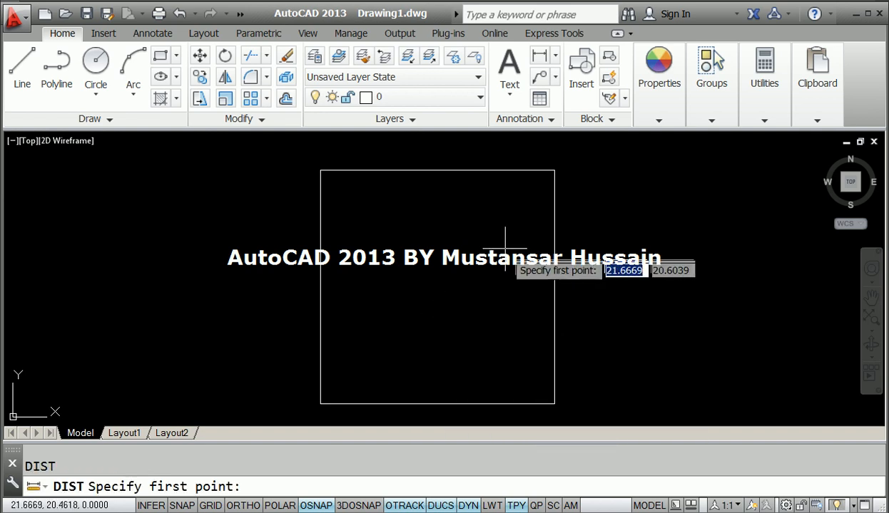
{"action": "left_click", "coordinate": [320, 404]}
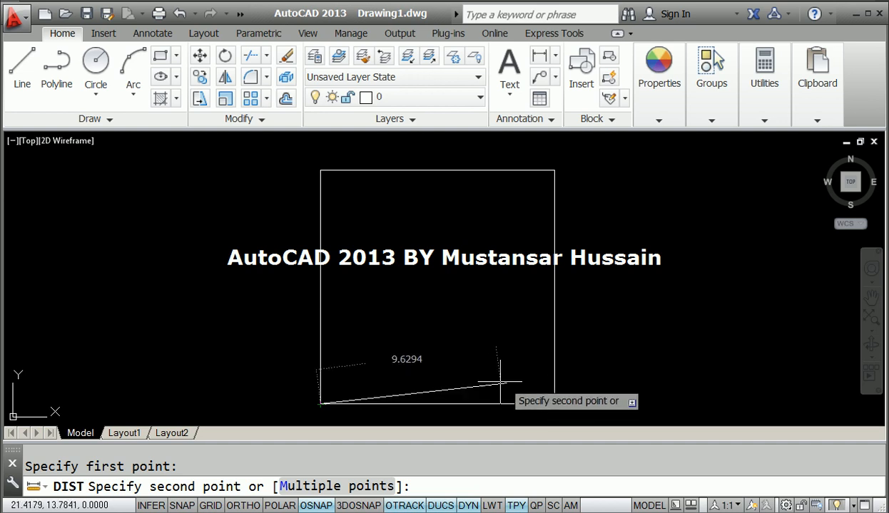
{"action": "left_click", "coordinate": [314, 488]}
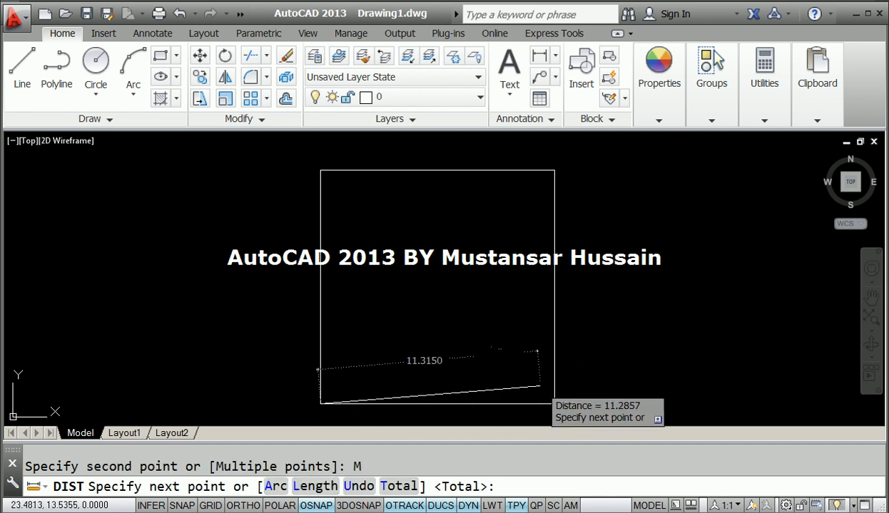
{"action": "left_click", "coordinate": [554, 404]}
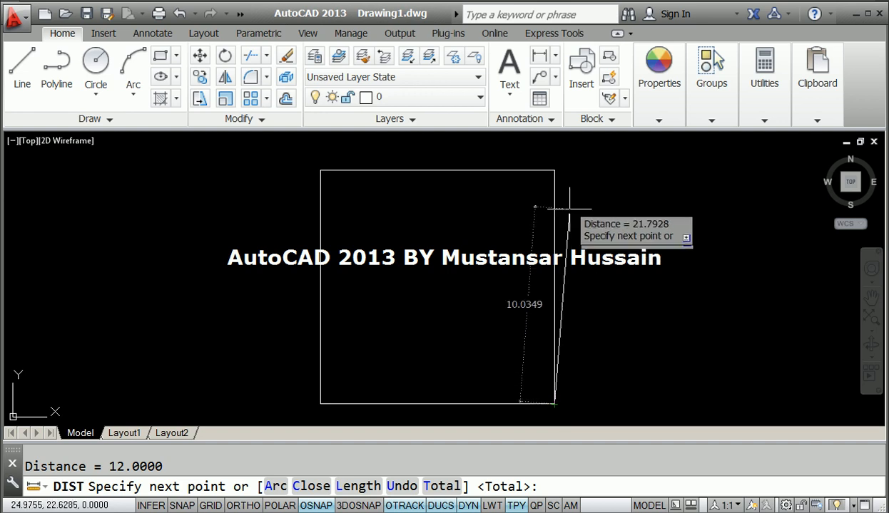
{"action": "left_click", "coordinate": [554, 169]}
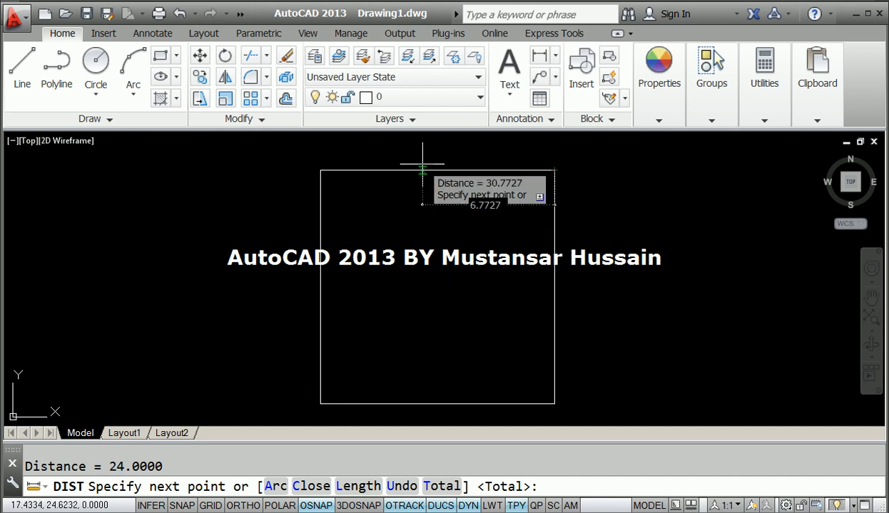
{"action": "left_click", "coordinate": [320, 170]}
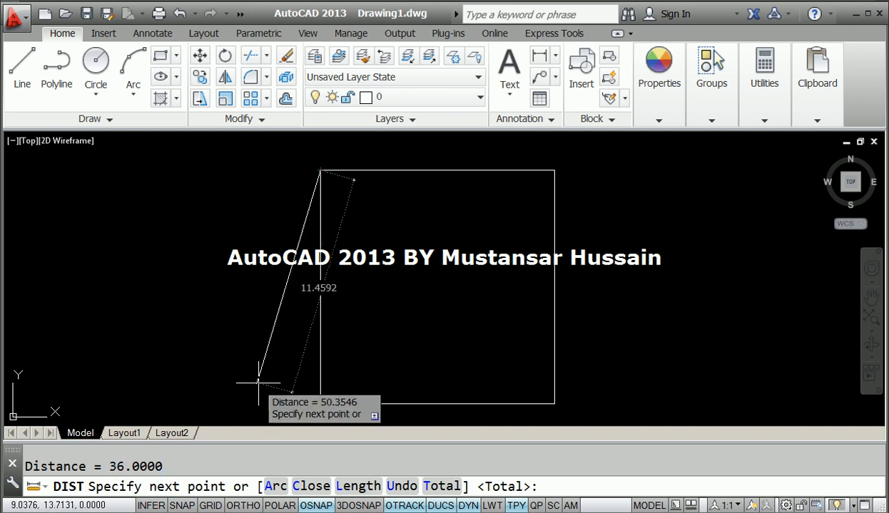
{"action": "left_click", "coordinate": [320, 405]}
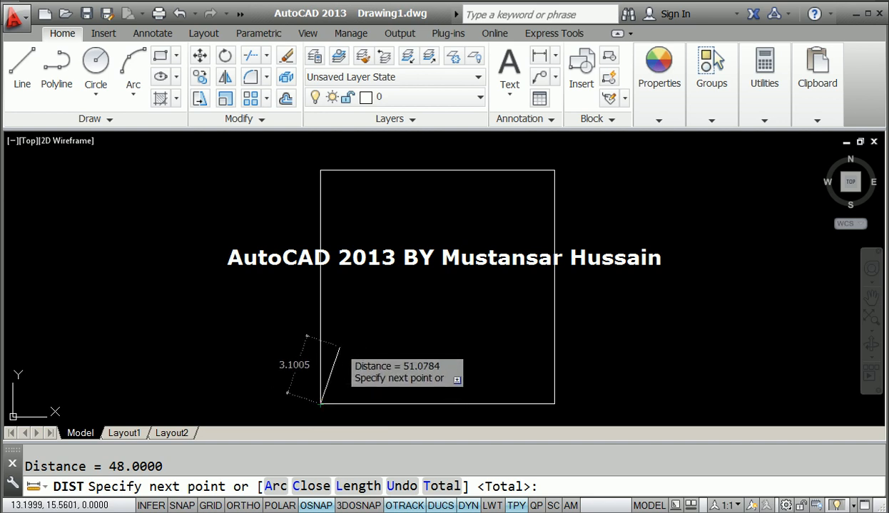
{"action": "key", "text": "Escape"}
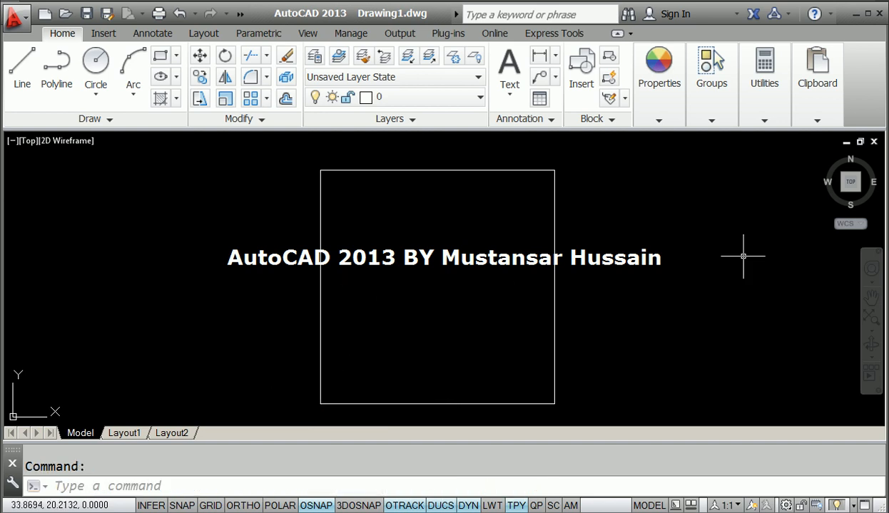
Step: Measure the square's area and perimeter with the Measure Area tool, picking its four corners clockwise from the upper-left one
{"action": "left_click", "coordinate": [764, 107]}
{"action": "left_click", "coordinate": [768, 176]}
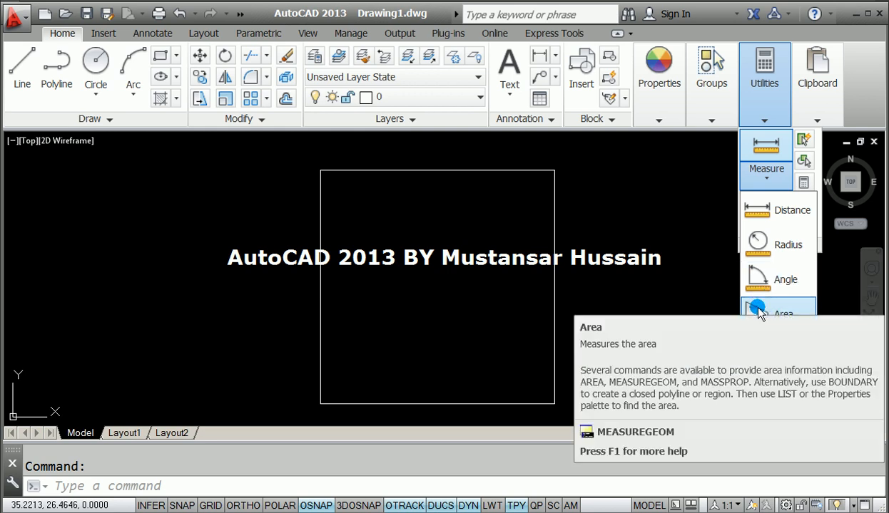
{"action": "left_click", "coordinate": [760, 314]}
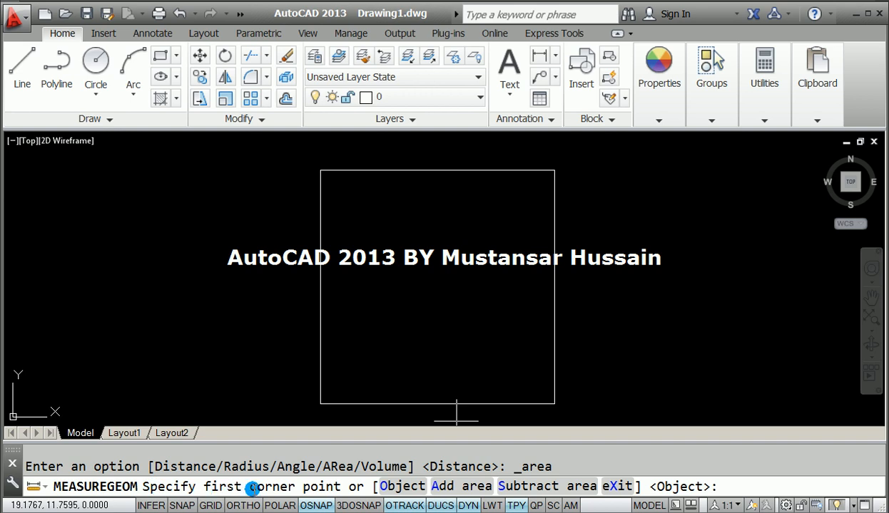
{"action": "left_click", "coordinate": [317, 170]}
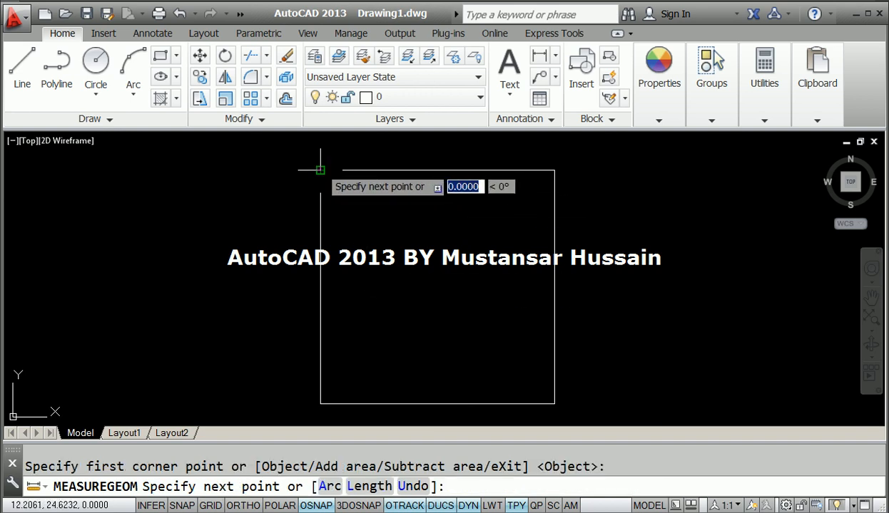
{"action": "left_click", "coordinate": [554, 170]}
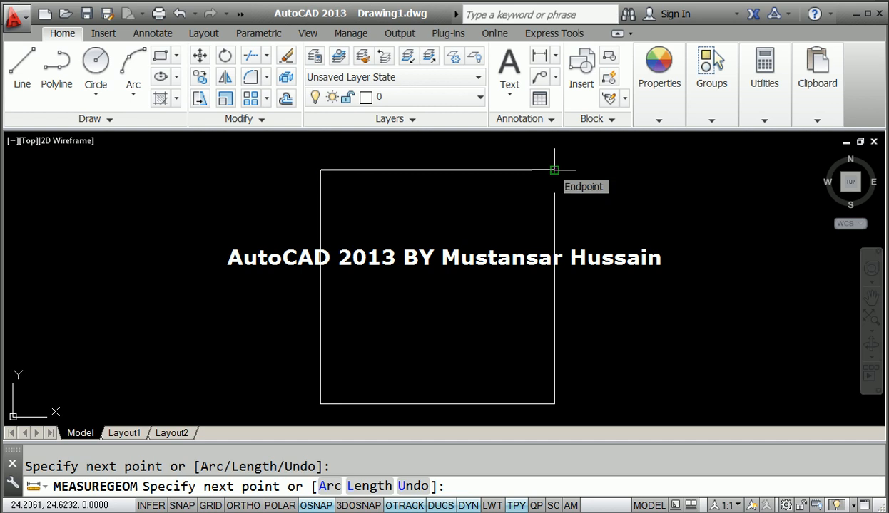
{"action": "left_click", "coordinate": [554, 405]}
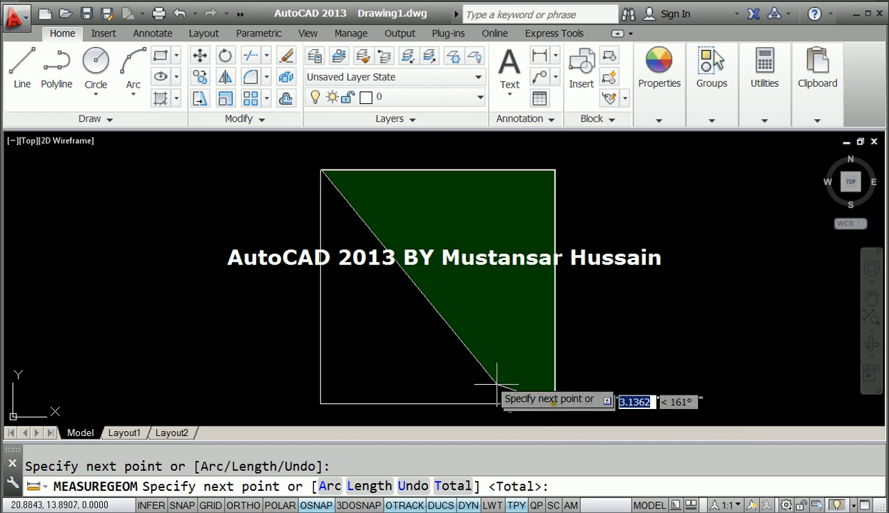
{"action": "left_click", "coordinate": [320, 404]}
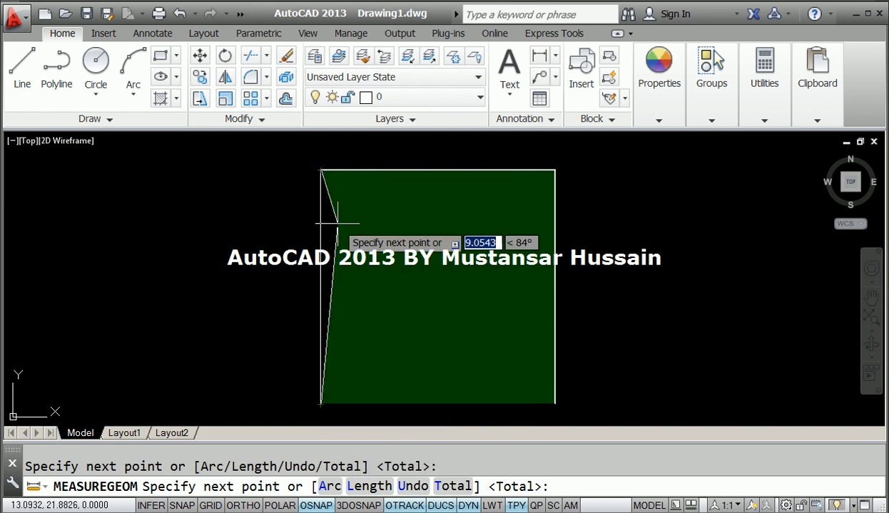
{"action": "right_click", "coordinate": [320, 171]}
{"action": "left_click", "coordinate": [331, 181]}
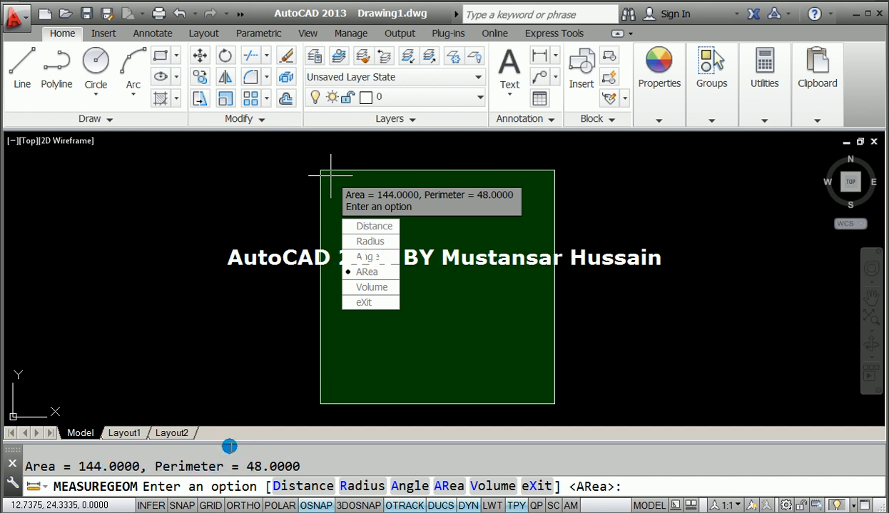
{"action": "key", "text": "Escape"}
{"action": "key", "text": "Escape"}
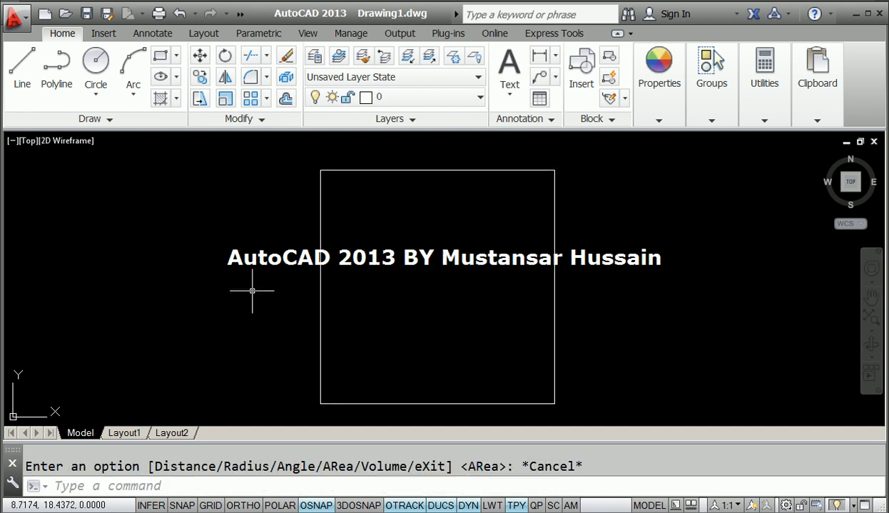
Step: Select the square with a crossing window and delete it
{"action": "scroll", "coordinate": [327, 282], "scroll_direction": "down", "scroll_amount": 4}
{"action": "left_click", "coordinate": [465, 361]}
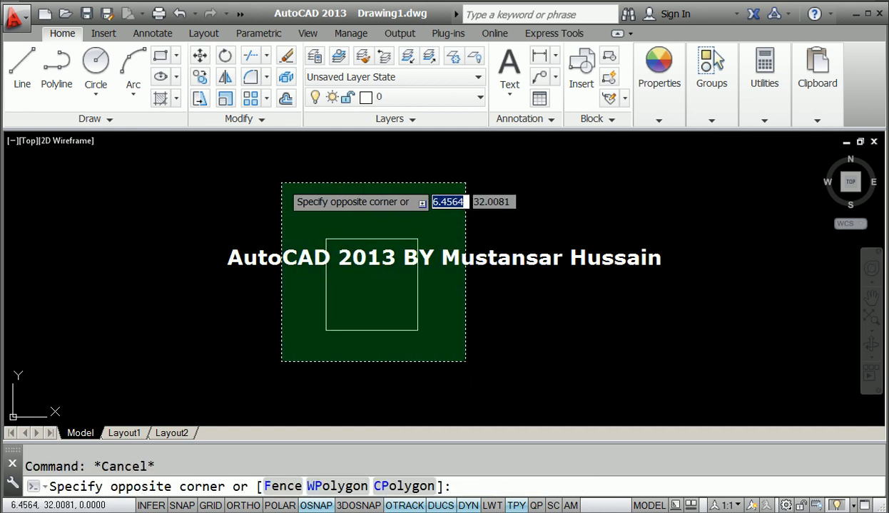
{"action": "left_click", "coordinate": [281, 183]}
{"action": "key", "text": "Delete"}
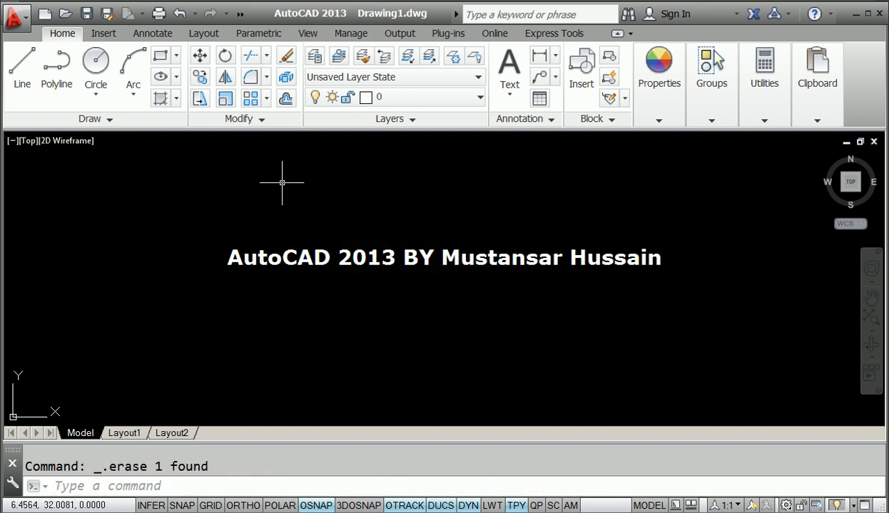
Step: With Ortho on, start an L-shaped outline with the Line command: 12 units right, 12 down and 12 right
{"action": "type", "text": "l"}
{"action": "key", "text": "Return"}
{"action": "left_click", "coordinate": [270, 224]}
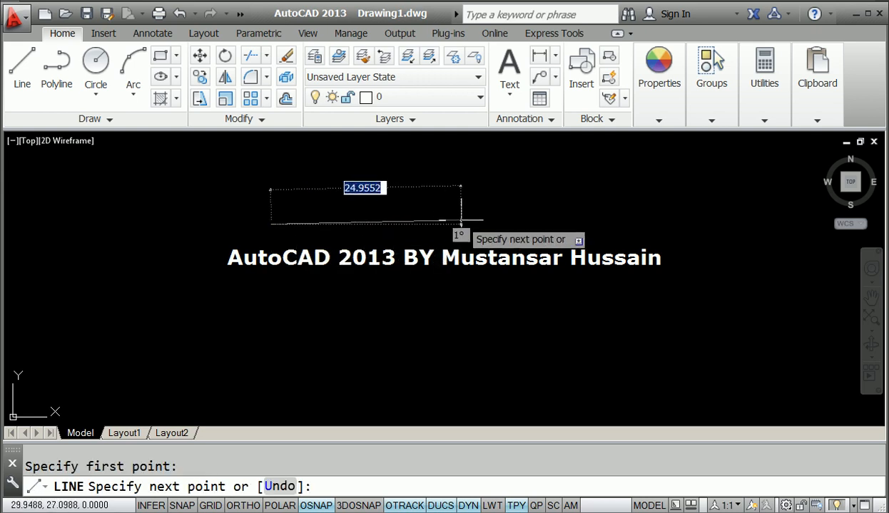
{"action": "key", "text": "F8"}
{"action": "type", "text": "12"}
{"action": "key", "text": "Return"}
{"action": "type", "text": "12"}
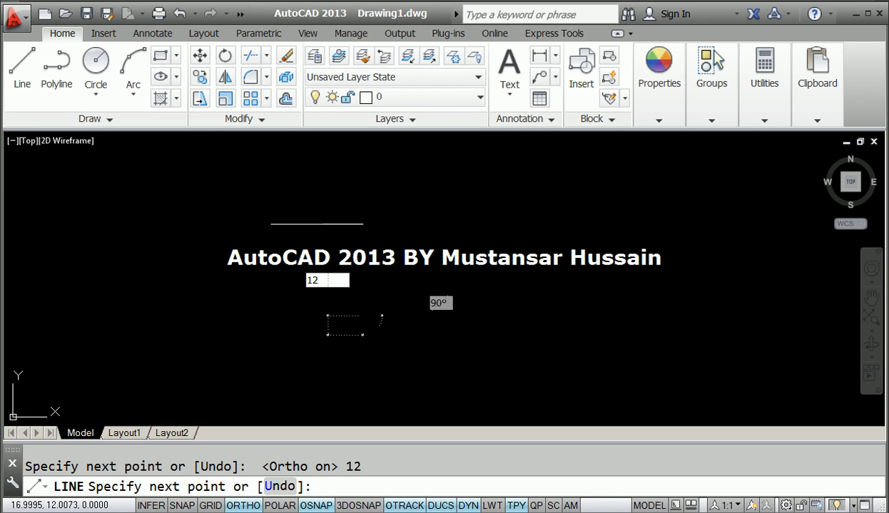
{"action": "key", "text": "Return"}
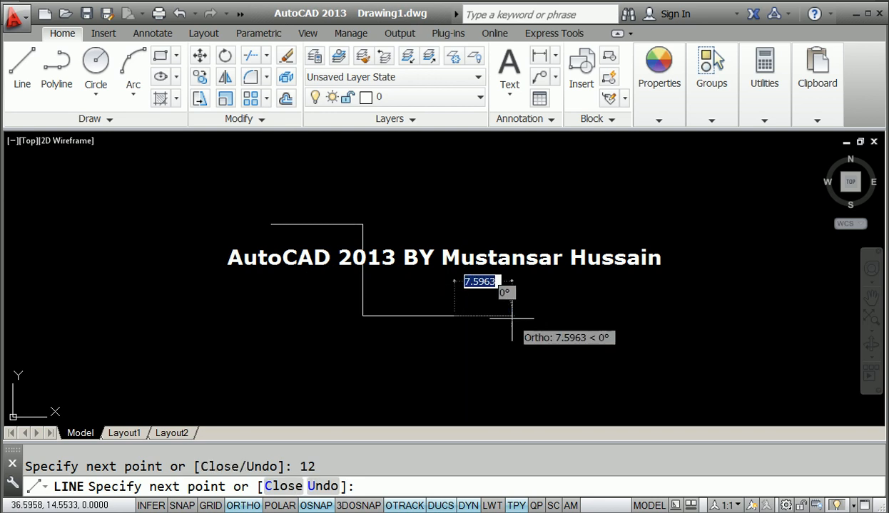
Step: Complete the L-shaped outline with segments 12 units down and 24 left, and join it back to the start point
{"action": "scroll", "coordinate": [503, 336], "scroll_direction": "down", "scroll_amount": 2}
{"action": "middle_click_drag", "start_coordinate": [490, 343], "coordinate": [488, 274]}
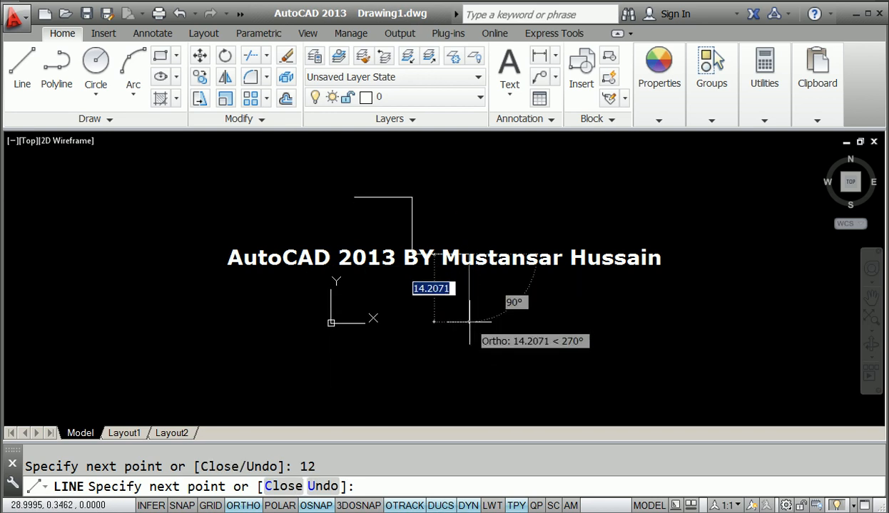
{"action": "type", "text": "12"}
{"action": "key", "text": "Return"}
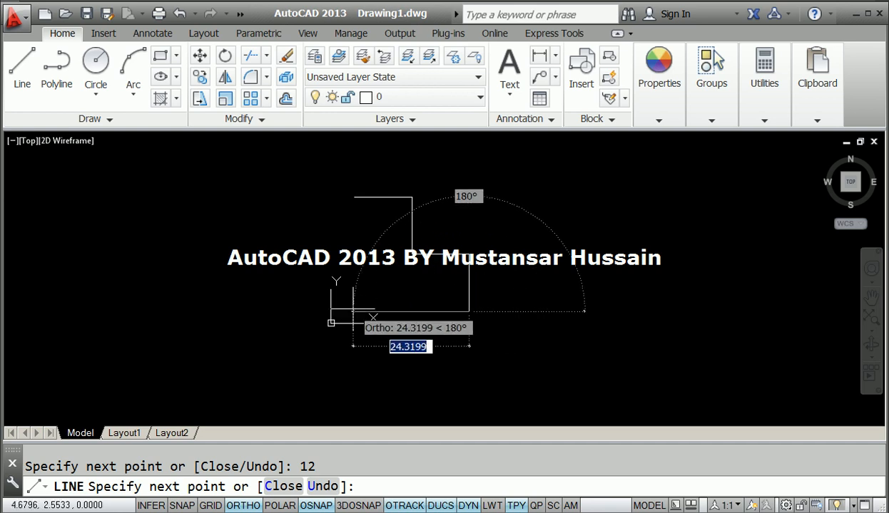
{"action": "type", "text": "24"}
{"action": "key", "text": "Return"}
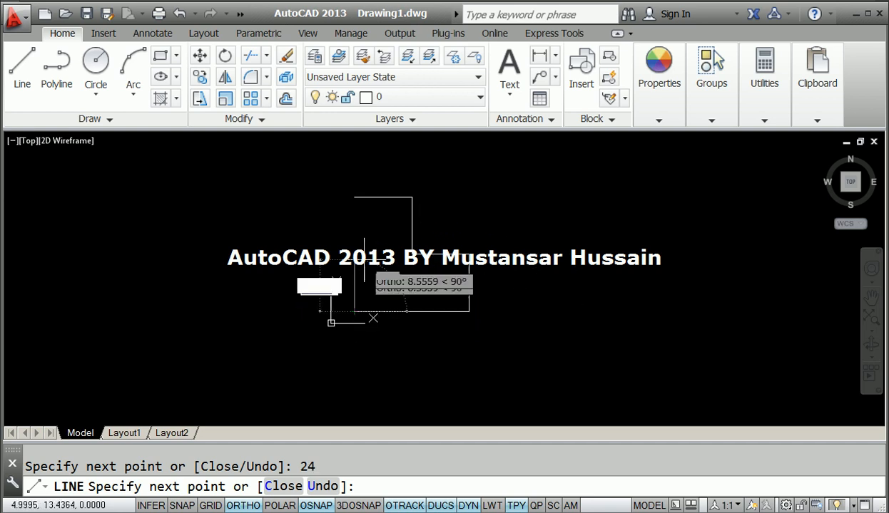
{"action": "key", "text": "Escape"}
{"action": "scroll", "coordinate": [363, 230], "scroll_direction": "up", "scroll_amount": 3}
{"action": "middle_click_drag", "start_coordinate": [397, 224], "coordinate": [374, 200]}
{"action": "scroll", "coordinate": [374, 202], "scroll_direction": "down", "scroll_amount": 2}
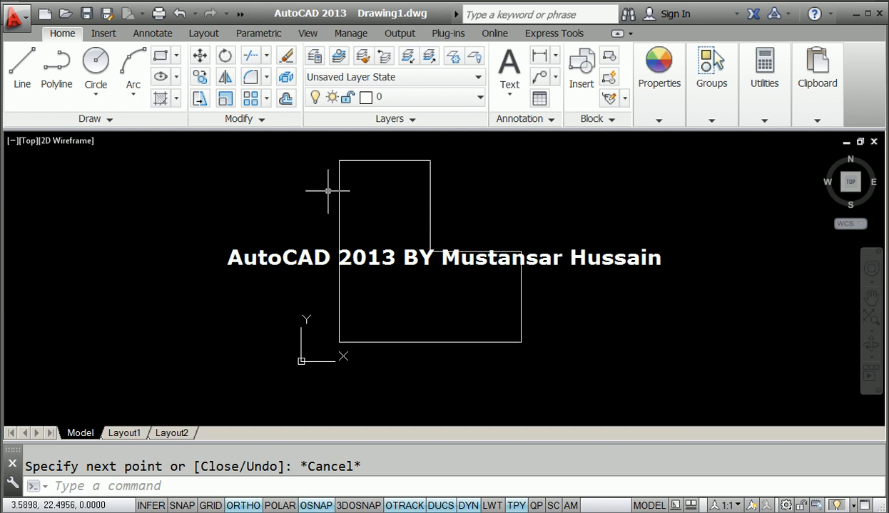
{"action": "key", "text": "Escape"}
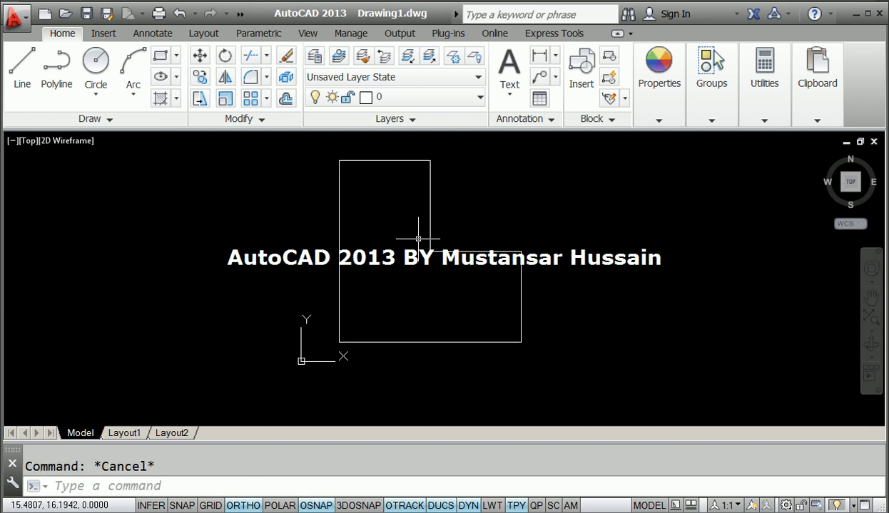
Step: Measure the L-shape's area and perimeter with the AREA command, picking its corners clockwise from the upper-left and back to it
{"action": "type", "text": "area"}
{"action": "key", "text": "Return"}
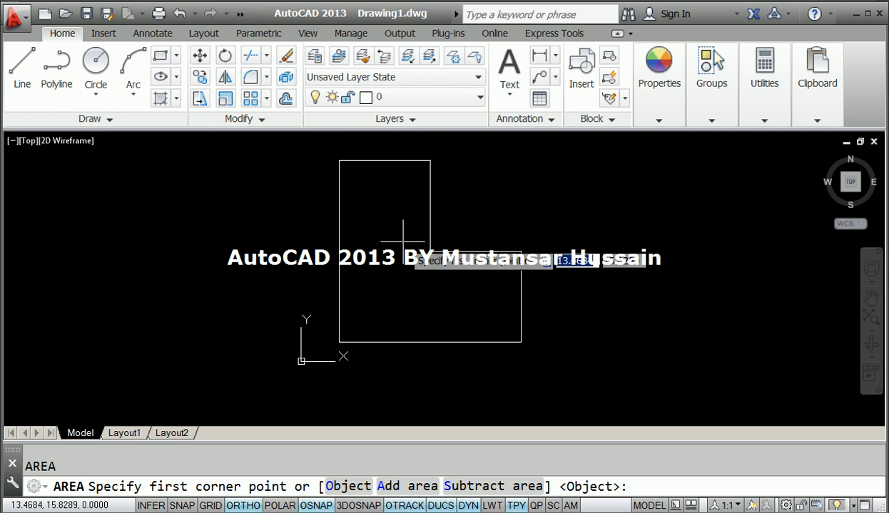
{"action": "left_click", "coordinate": [339, 160]}
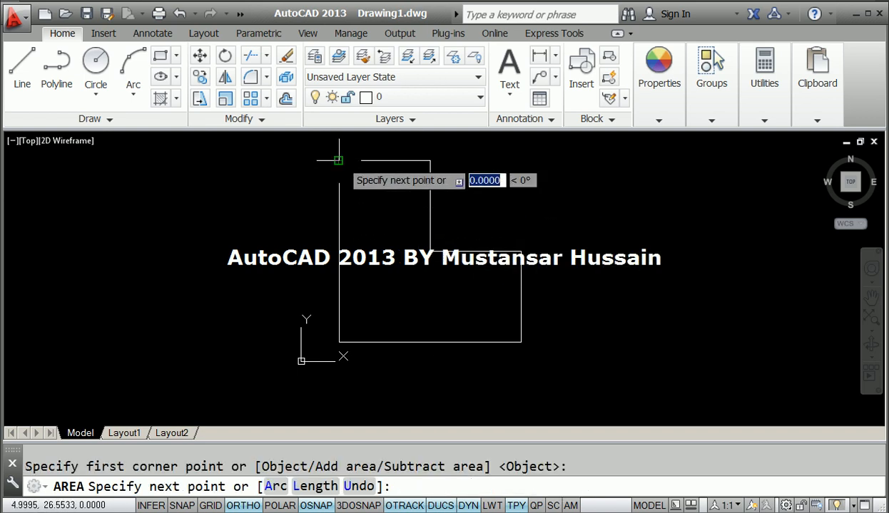
{"action": "left_click", "coordinate": [430, 160]}
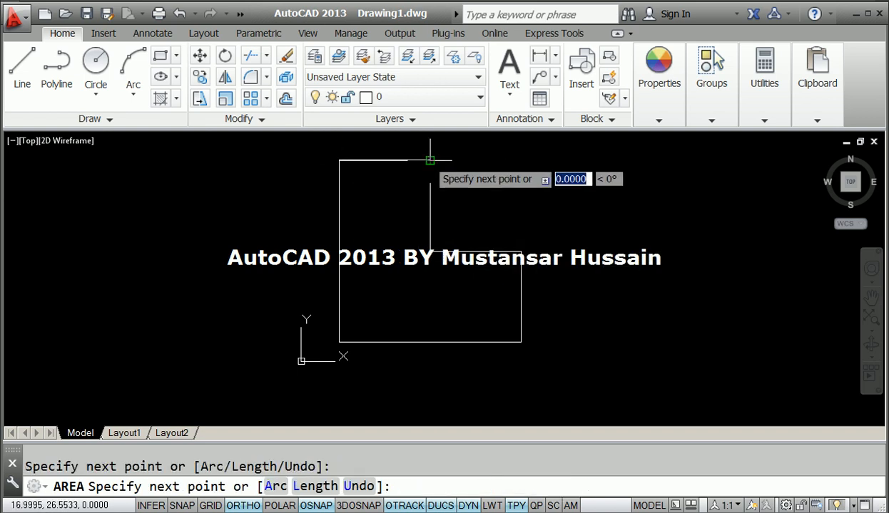
{"action": "left_click", "coordinate": [430, 250]}
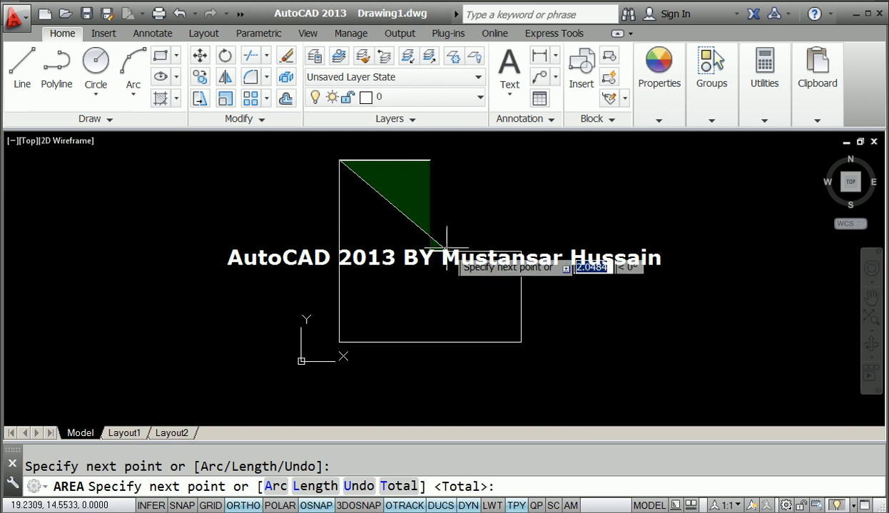
{"action": "left_click", "coordinate": [521, 250]}
{"action": "left_click", "coordinate": [521, 342]}
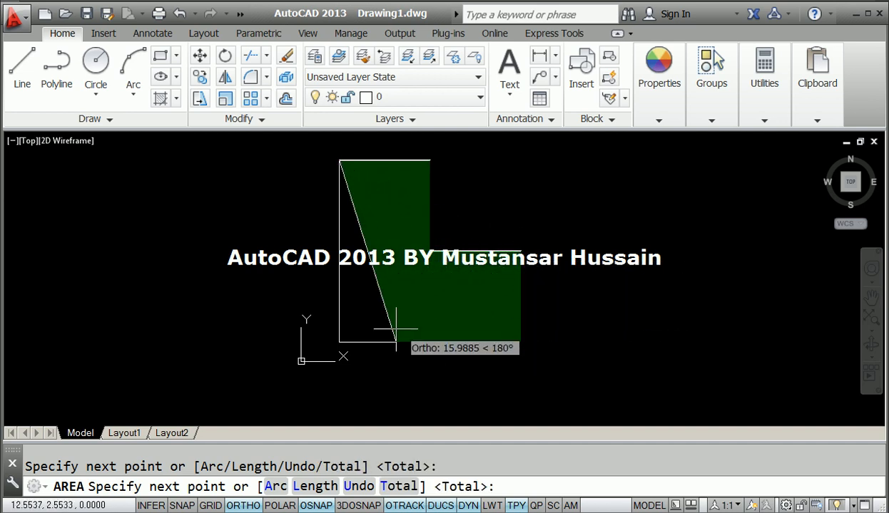
{"action": "left_click", "coordinate": [339, 342]}
{"action": "left_click", "coordinate": [339, 161]}
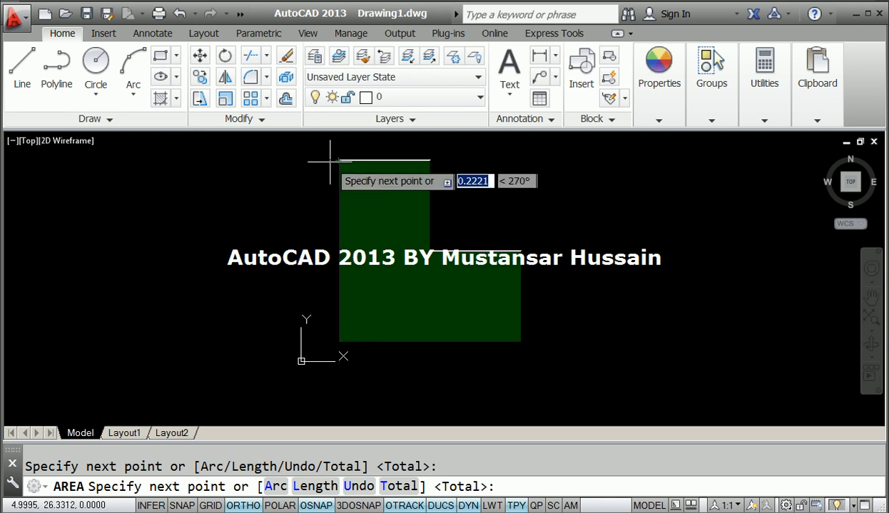
{"action": "right_click", "coordinate": [292, 198]}
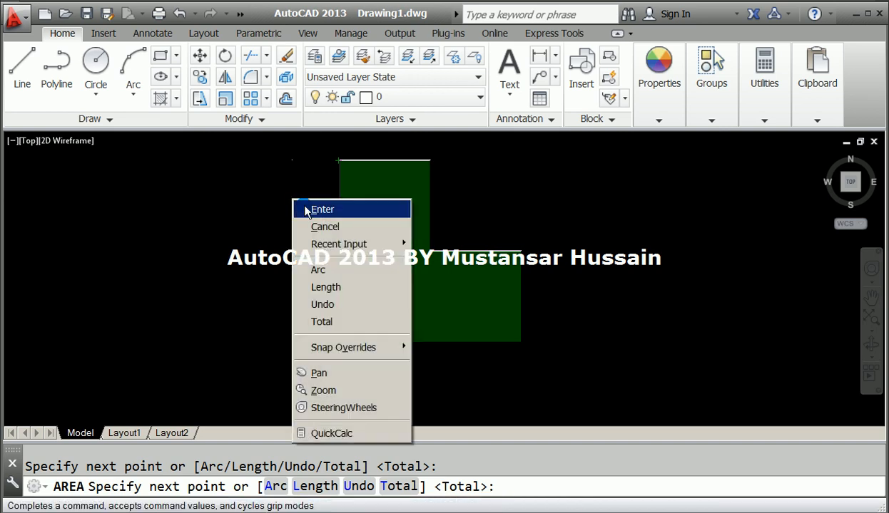
{"action": "left_click", "coordinate": [321, 209]}
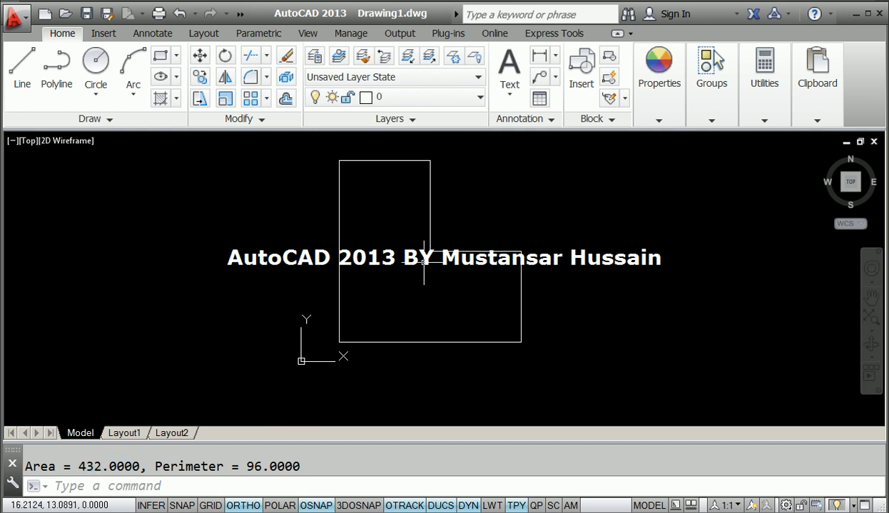
{"action": "key", "text": "Escape"}
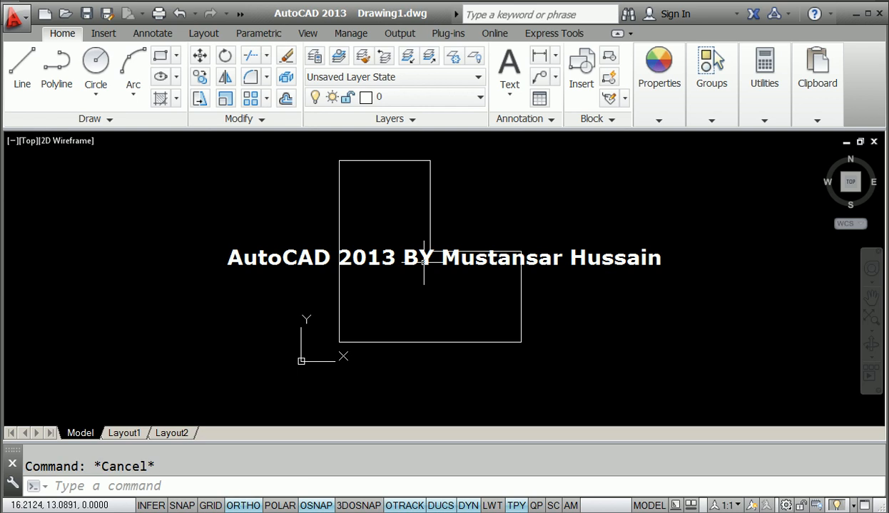
{"action": "type", "text": "aa"}
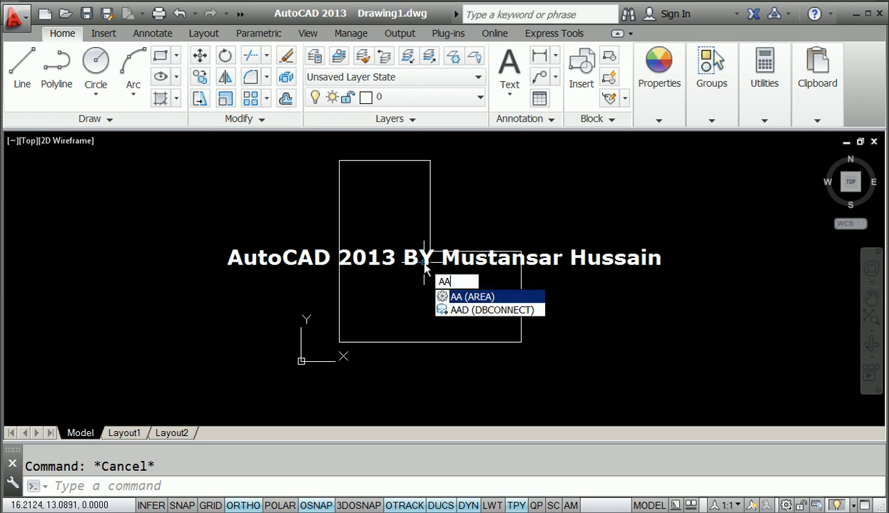
{"action": "key", "text": "Return"}
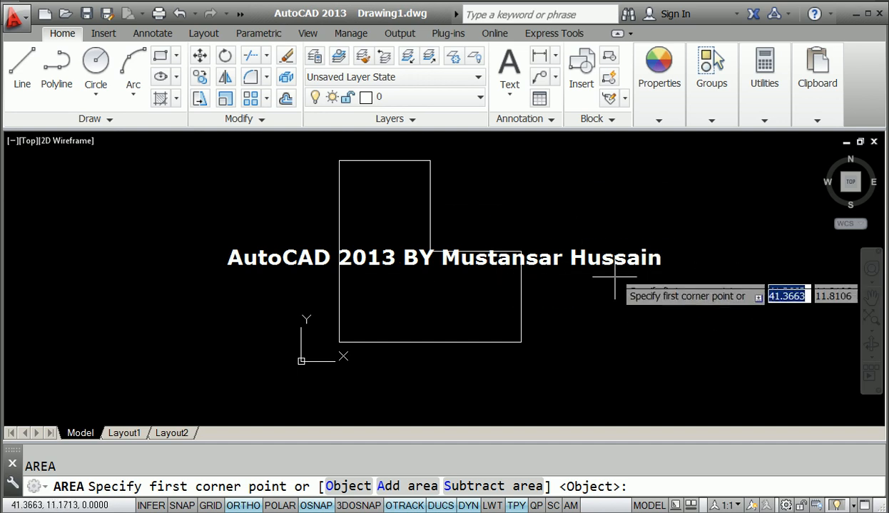
{"action": "left_click", "coordinate": [430, 160]}
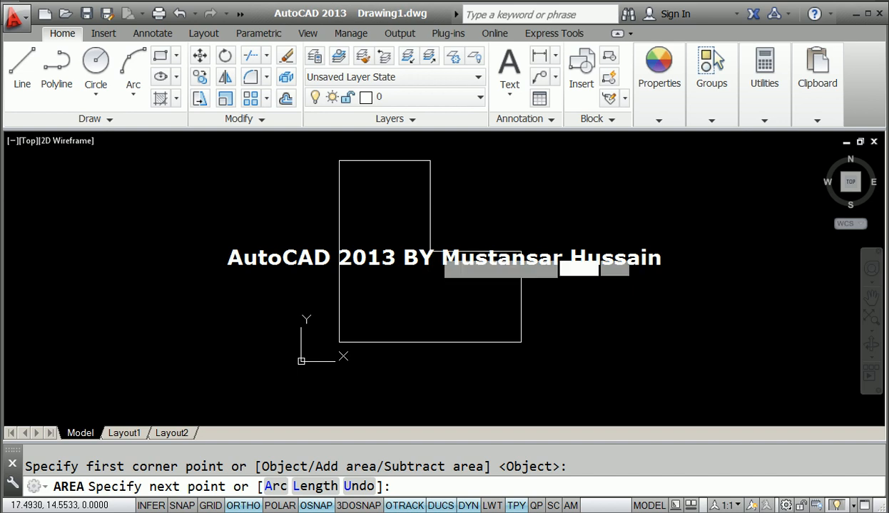
{"action": "left_click", "coordinate": [430, 251]}
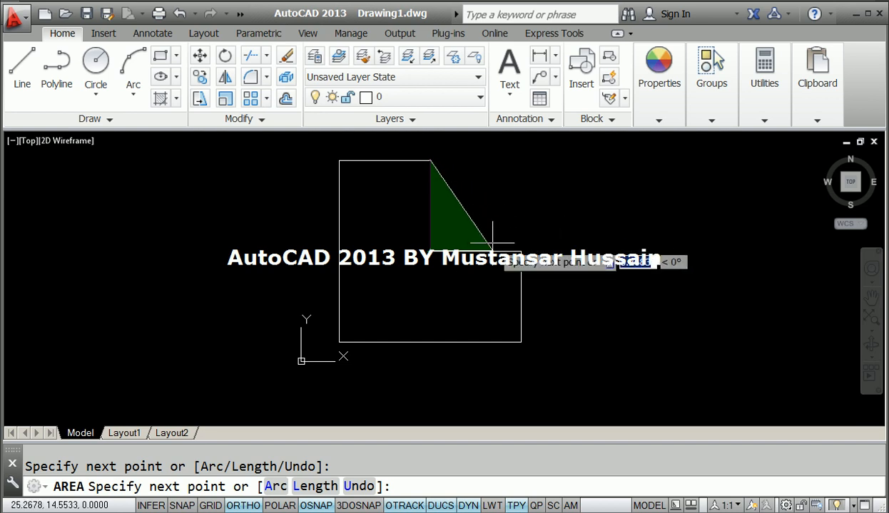
{"action": "key", "text": "Escape"}
Step: Select the L-shaped outline's segments with crossing windows and delete them
{"action": "left_click", "coordinate": [546, 311]}
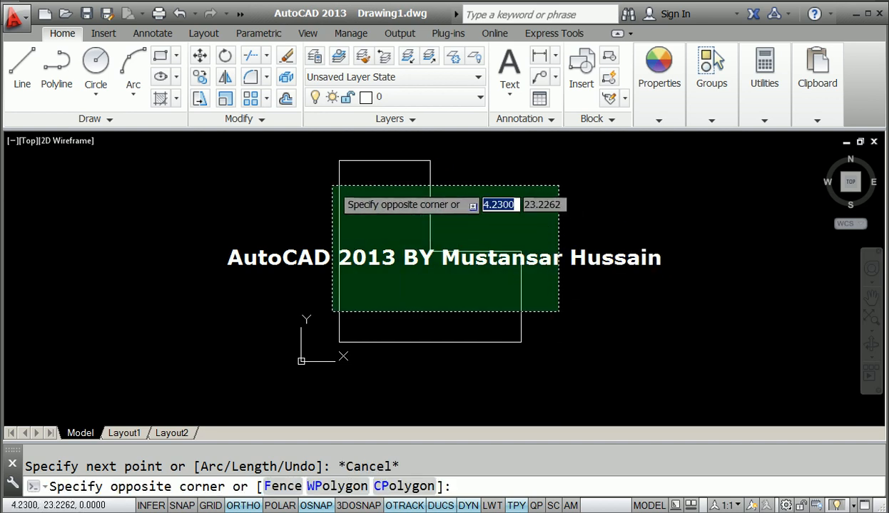
{"action": "left_click", "coordinate": [328, 183]}
{"action": "key", "text": "Delete"}
{"action": "left_click", "coordinate": [563, 359]}
{"action": "left_click", "coordinate": [385, 148]}
{"action": "key", "text": "Delete"}
Step: Draw a 12 by 12 square with the Rectangle command, using relative coordinates for the opposite corner
{"action": "middle_click_drag", "start_coordinate": [519, 206], "coordinate": [301, 246]}
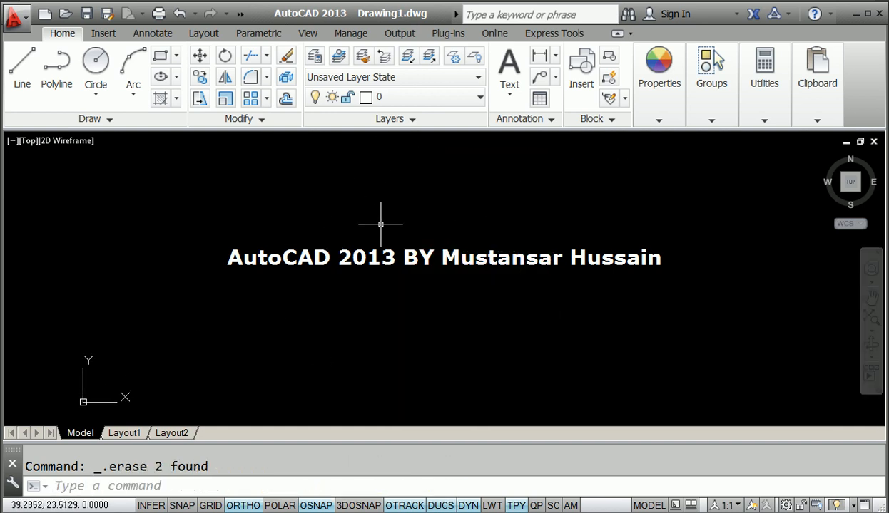
{"action": "type", "text": "rec"}
{"action": "key", "text": "Return"}
{"action": "left_click", "coordinate": [366, 243]}
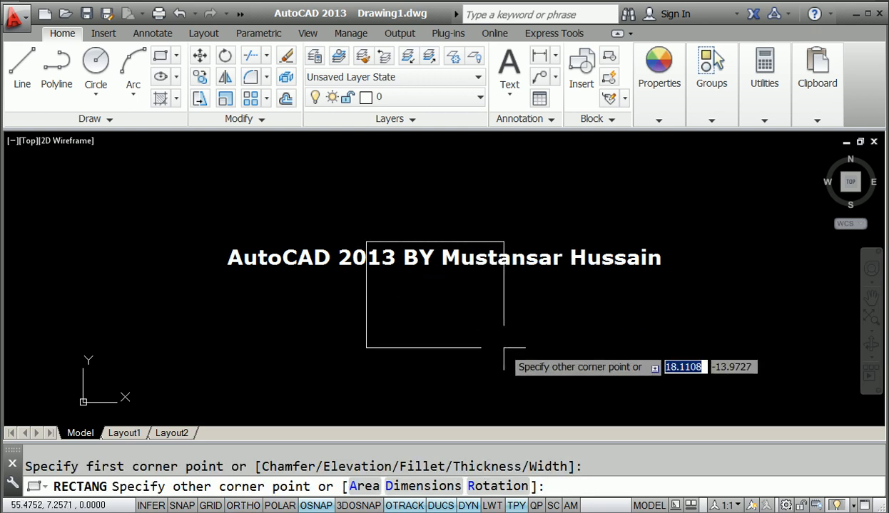
{"action": "type", "text": "@"}
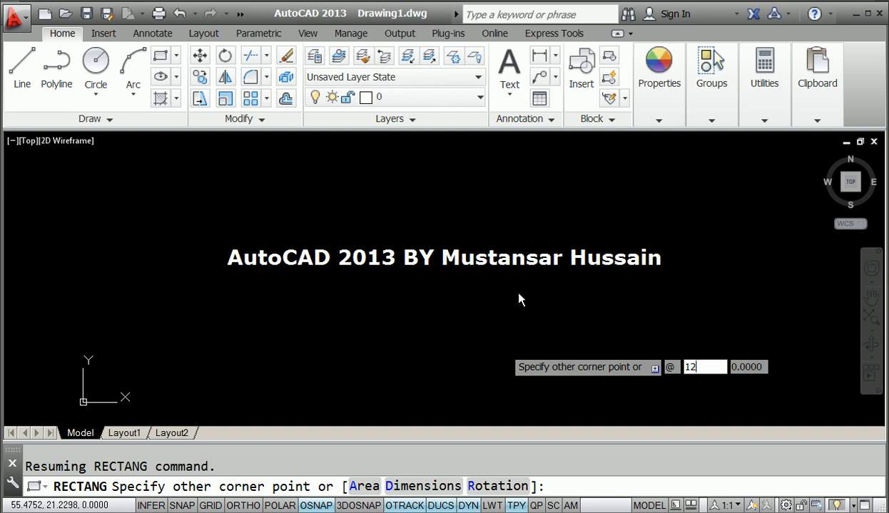
{"action": "type", "text": "12"}
{"action": "key", "text": "Tab"}
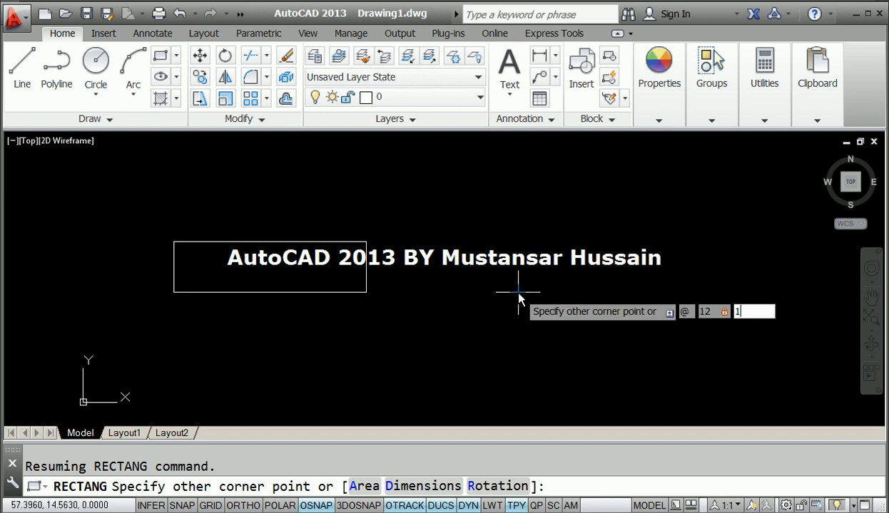
{"action": "key", "text": "Return"}
Step: Draw a horizontal helper line 5 units long outward from the midpoint of the square's right edge
{"action": "middle_click_drag", "start_coordinate": [420, 195], "coordinate": [393, 244]}
{"action": "type", "text": "l"}
{"action": "key", "text": "Return"}
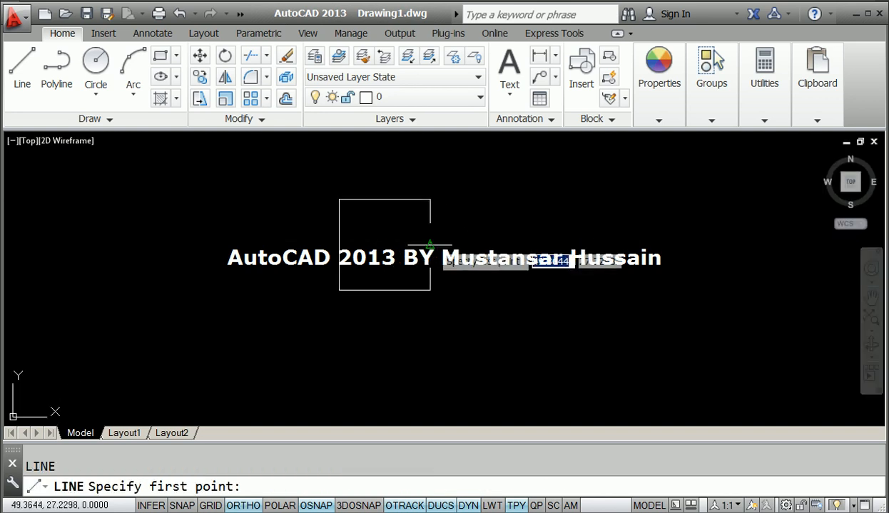
{"action": "left_click", "coordinate": [430, 244]}
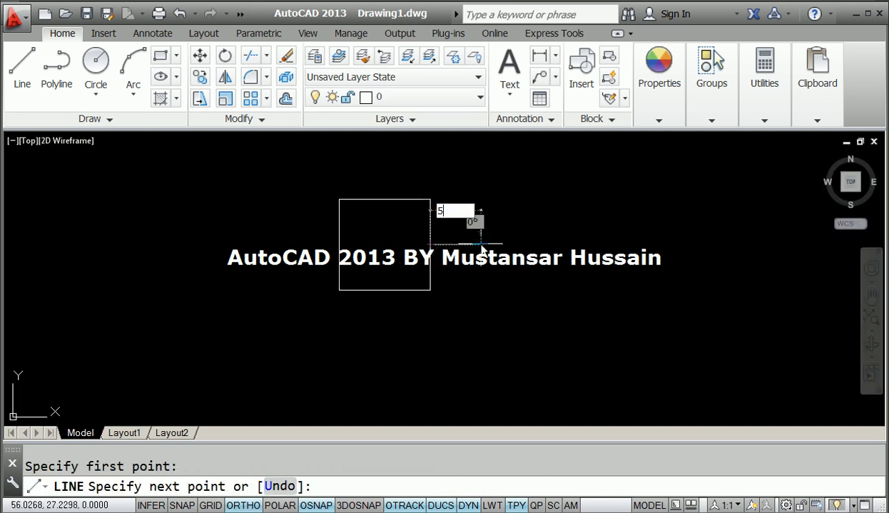
{"action": "type", "text": "5"}
{"action": "key", "text": "Return"}
{"action": "key", "text": "Escape"}
Step: Draw a three-point arc from the square's upper-right corner through the helper line's outer end to the lower-right corner
{"action": "type", "text": "a"}
{"action": "key", "text": "Return"}
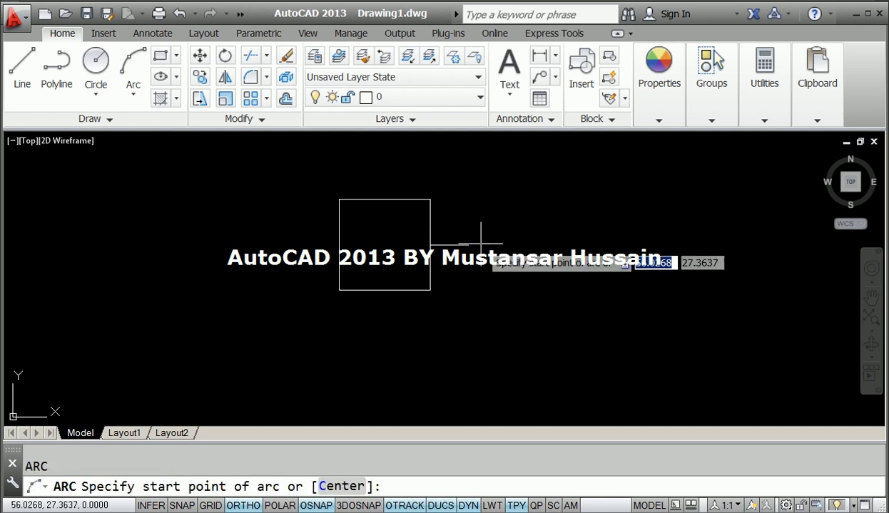
{"action": "left_click", "coordinate": [430, 200]}
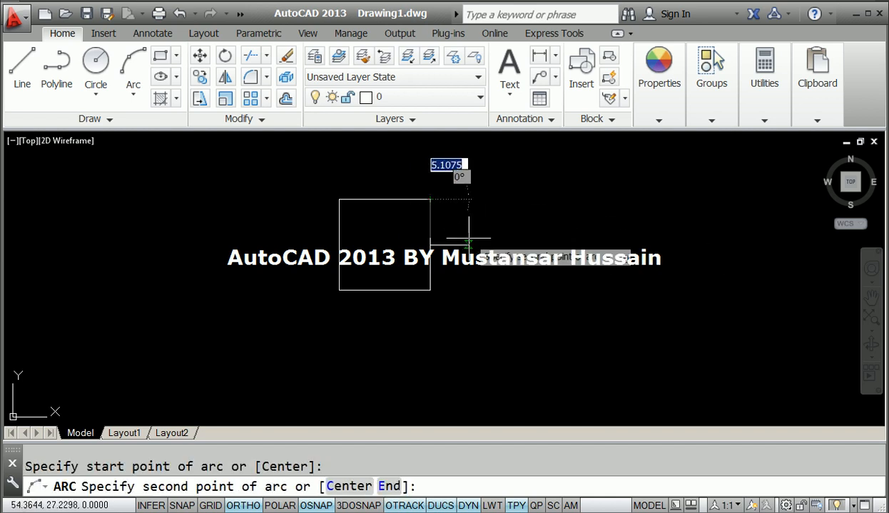
{"action": "left_click", "coordinate": [467, 244]}
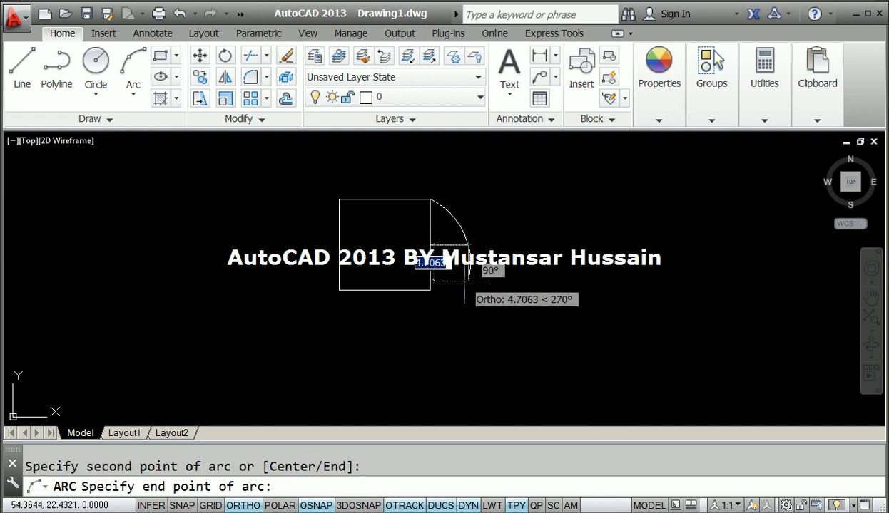
{"action": "left_click", "coordinate": [430, 290]}
{"action": "key", "text": "Return"}
{"action": "key", "text": "Escape"}
Step: Delete the helper line and trim away the square's right edge to leave a D-shaped outline
{"action": "left_click", "coordinate": [438, 245]}
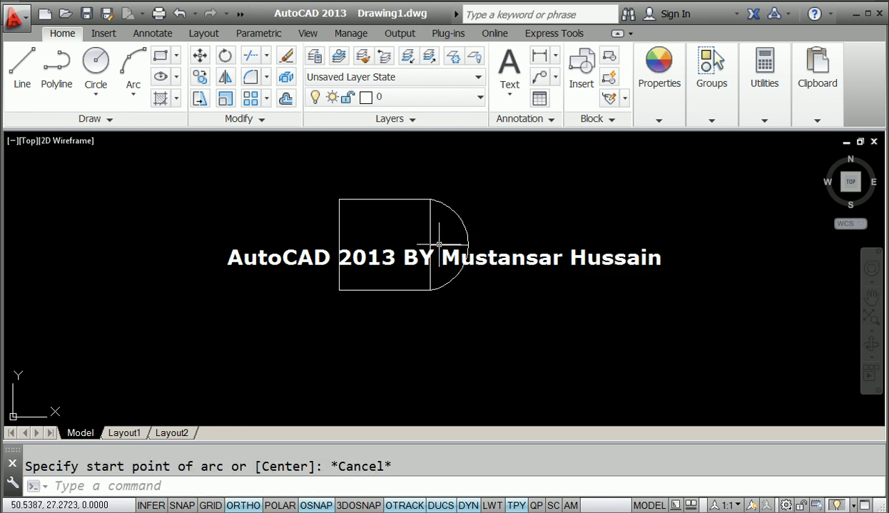
{"action": "key", "text": "Delete"}
{"action": "type", "text": "tr"}
{"action": "key", "text": "Return"}
{"action": "key", "text": "Return"}
{"action": "left_click", "coordinate": [439, 245]}
{"action": "left_click", "coordinate": [413, 239]}
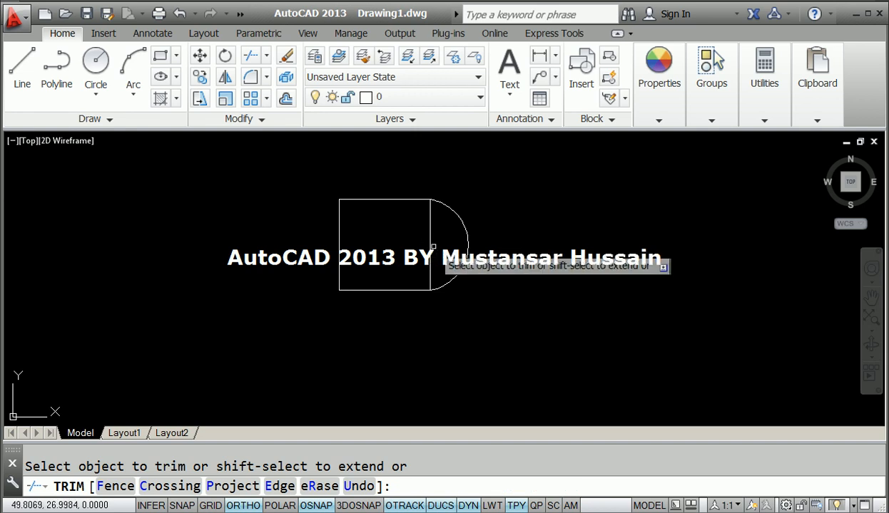
{"action": "left_click", "coordinate": [429, 244]}
{"action": "key", "text": "Escape"}
Step: Measure the D-shape's area and perimeter with AREA, picking clockwise from the upper-left, using Arc for the curved end and Line for the remaining sides
{"action": "middle_click_drag", "start_coordinate": [417, 230], "coordinate": [426, 248]}
{"action": "scroll", "coordinate": [425, 249], "scroll_direction": "up", "scroll_amount": 2}
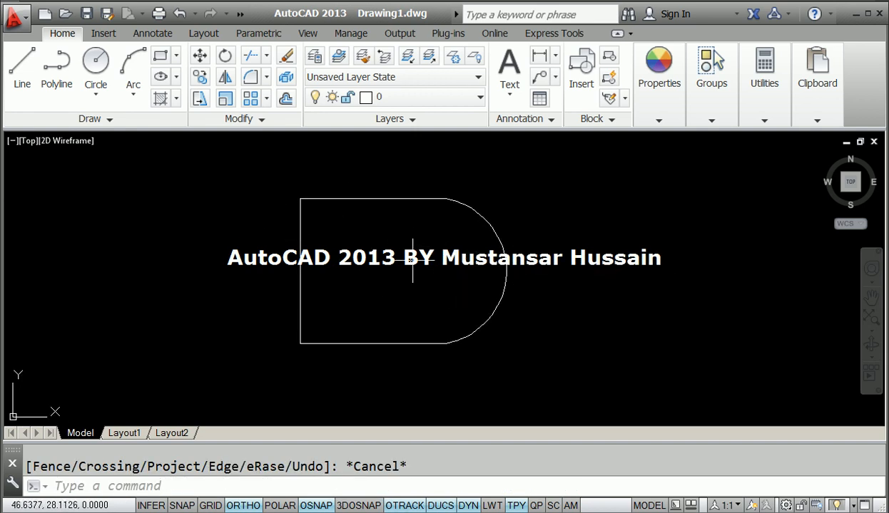
{"action": "type", "text": "area"}
{"action": "key", "text": "Return"}
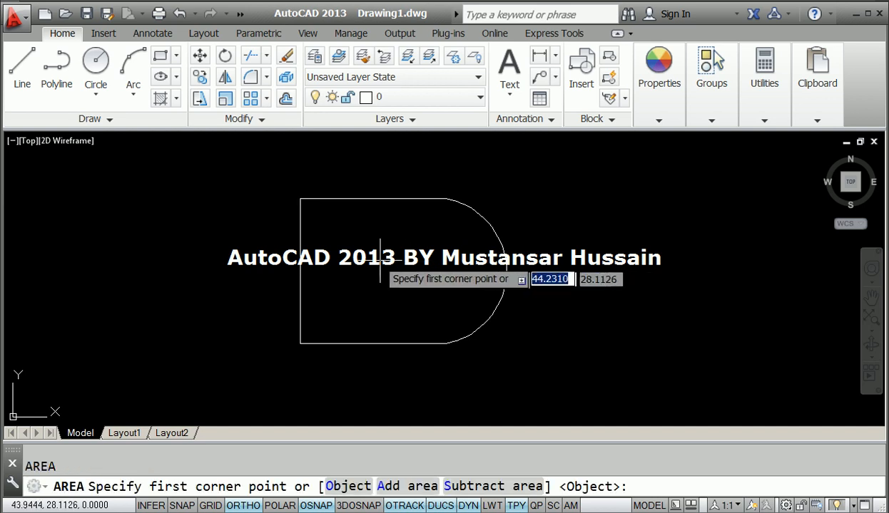
{"action": "left_click", "coordinate": [302, 199]}
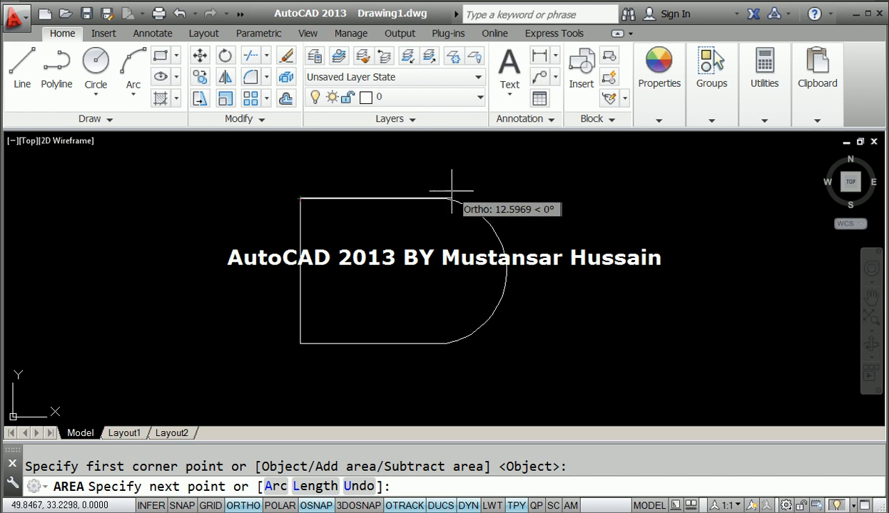
{"action": "left_click", "coordinate": [445, 199]}
{"action": "left_click", "coordinate": [446, 344]}
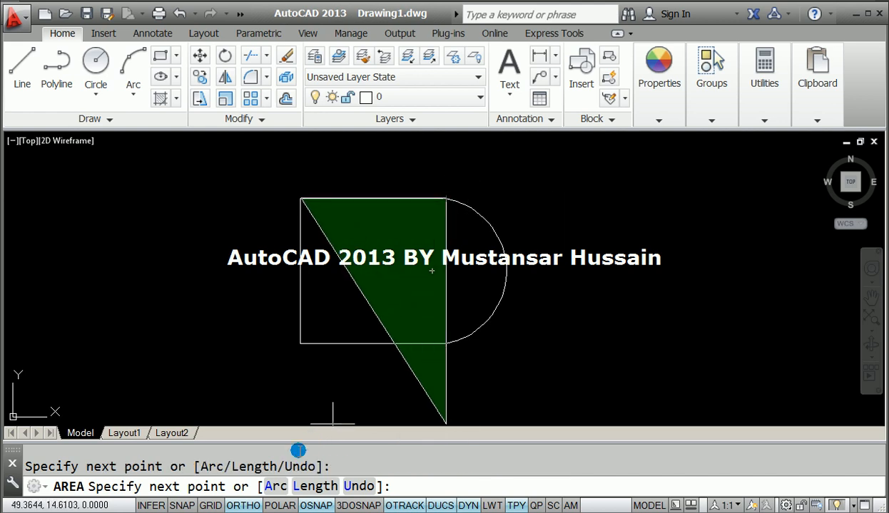
{"action": "left_click", "coordinate": [273, 487]}
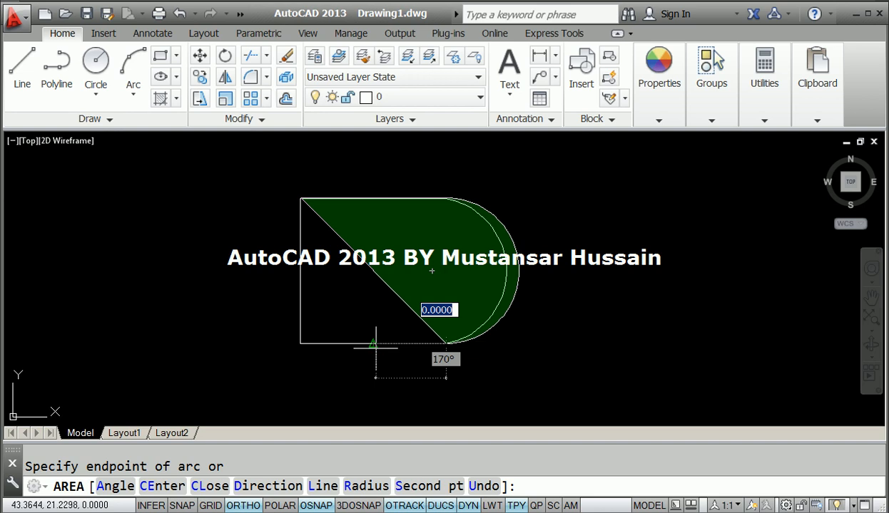
{"action": "left_click", "coordinate": [323, 485]}
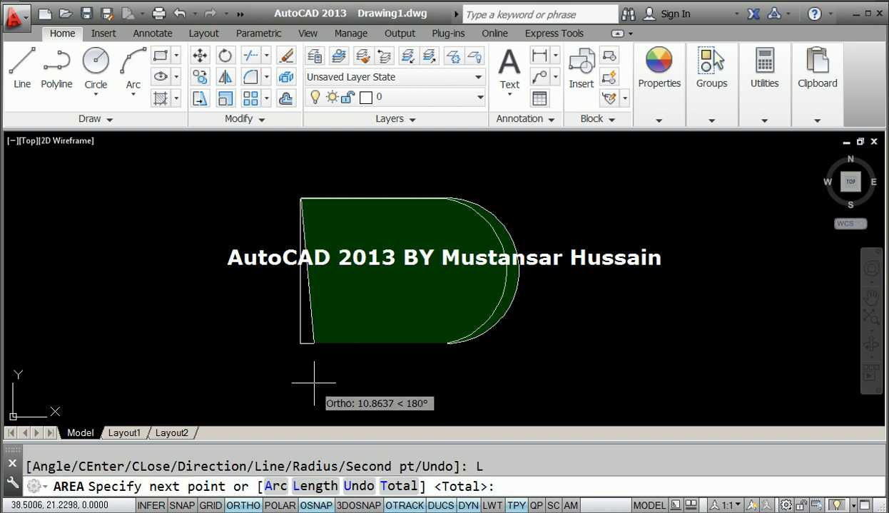
{"action": "left_click", "coordinate": [300, 343]}
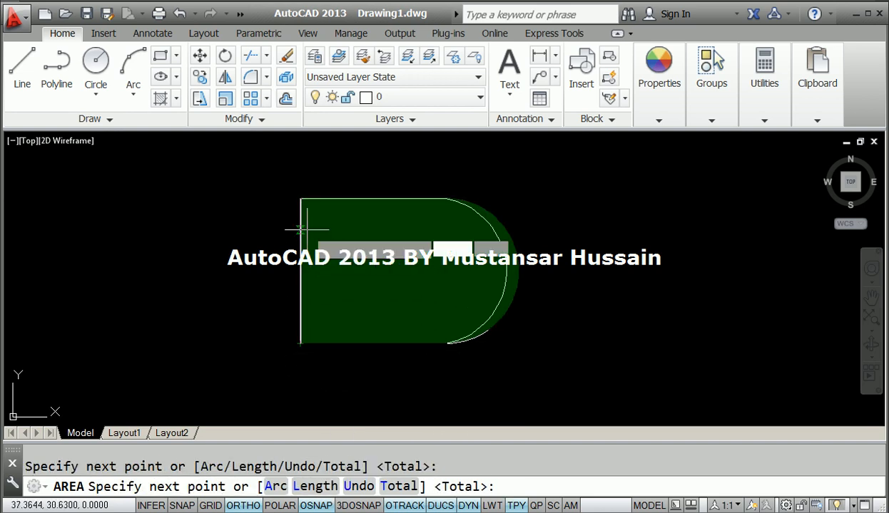
{"action": "right_click", "coordinate": [300, 199]}
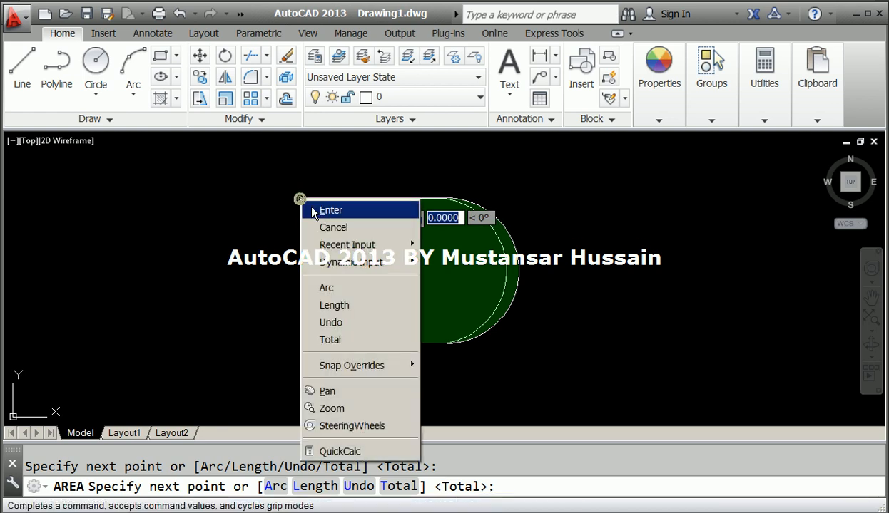
{"action": "left_click", "coordinate": [316, 206]}
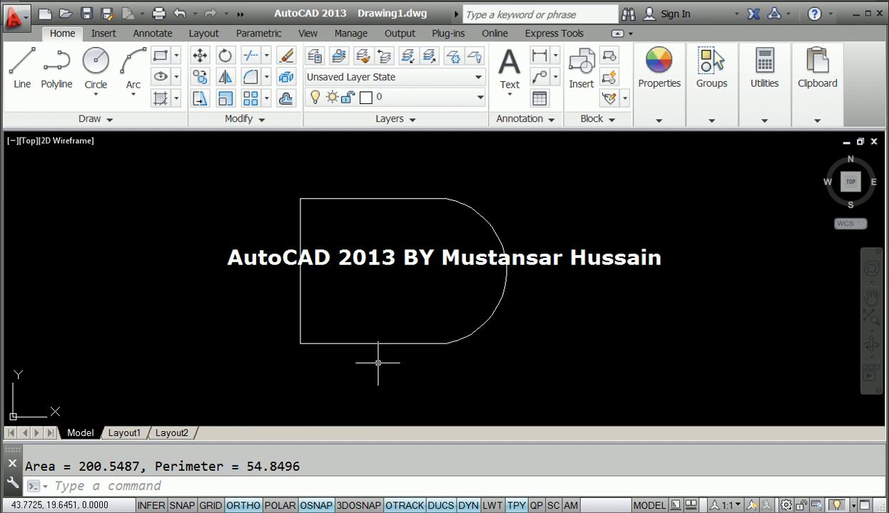
Step: Select the whole D-shaped outline with a crossing window and delete it
{"action": "left_click", "coordinate": [533, 367]}
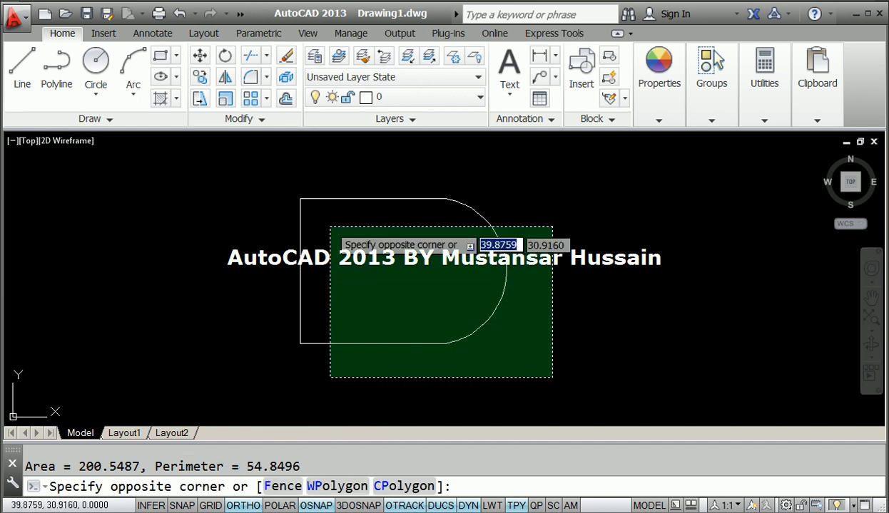
{"action": "left_click", "coordinate": [285, 168]}
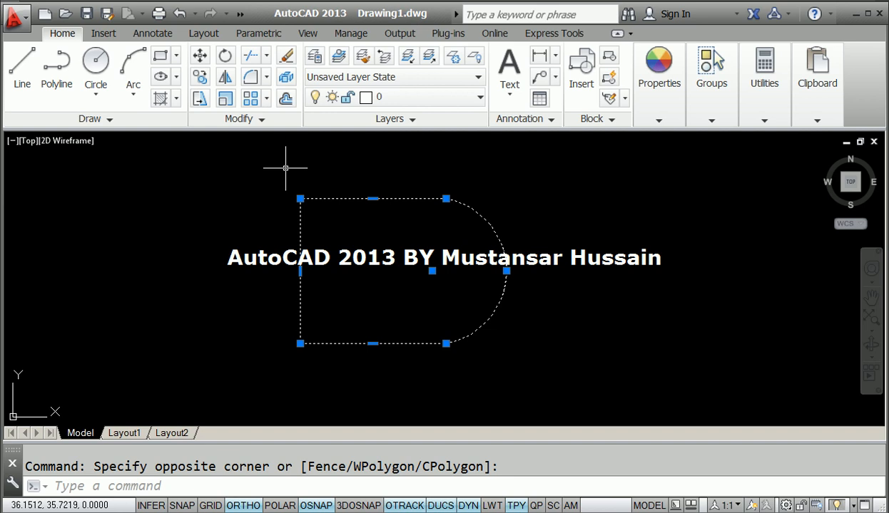
{"action": "key", "text": "Delete"}
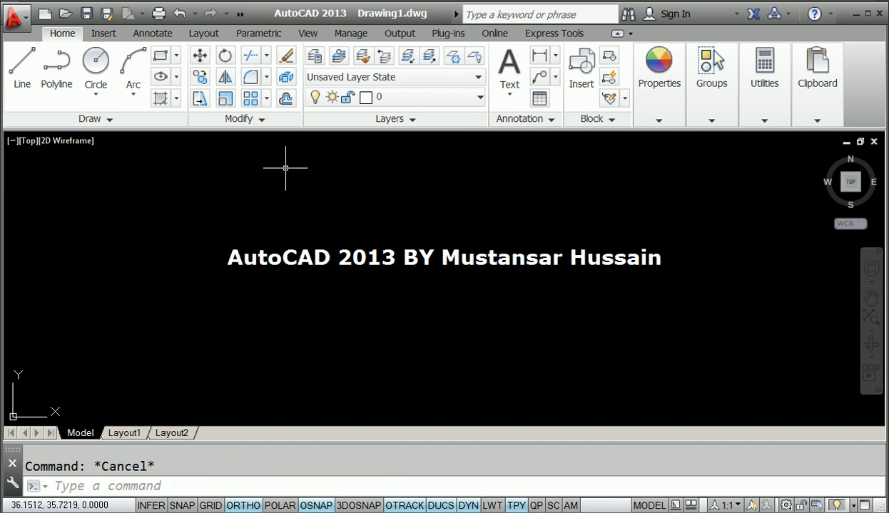
{"action": "left_click", "coordinate": [762, 100]}
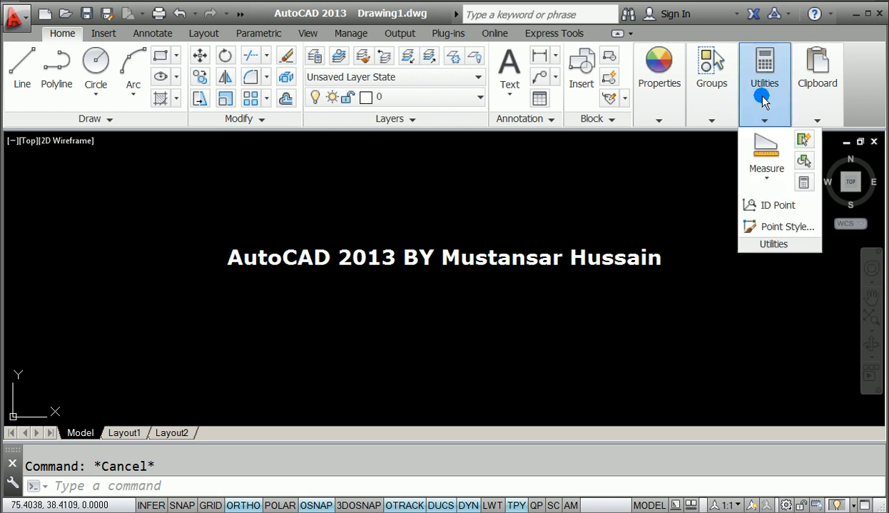
{"action": "left_click", "coordinate": [761, 175]}
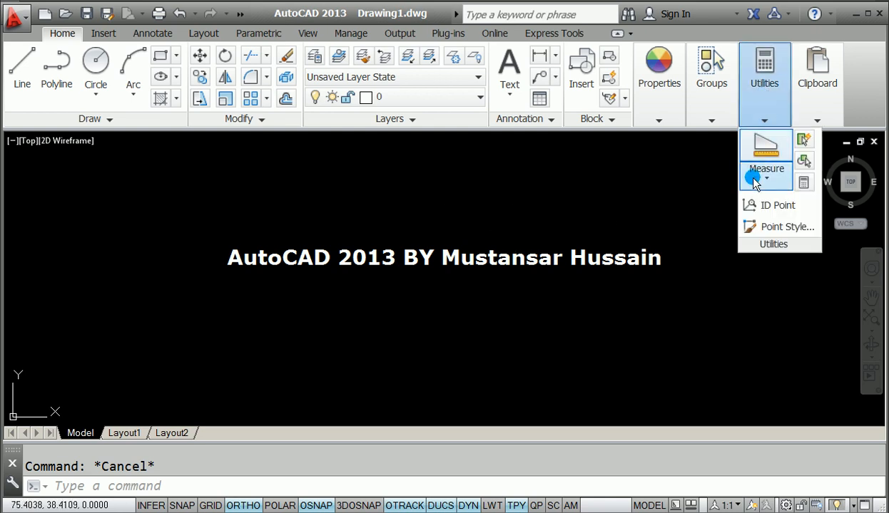
{"action": "left_click", "coordinate": [767, 344]}
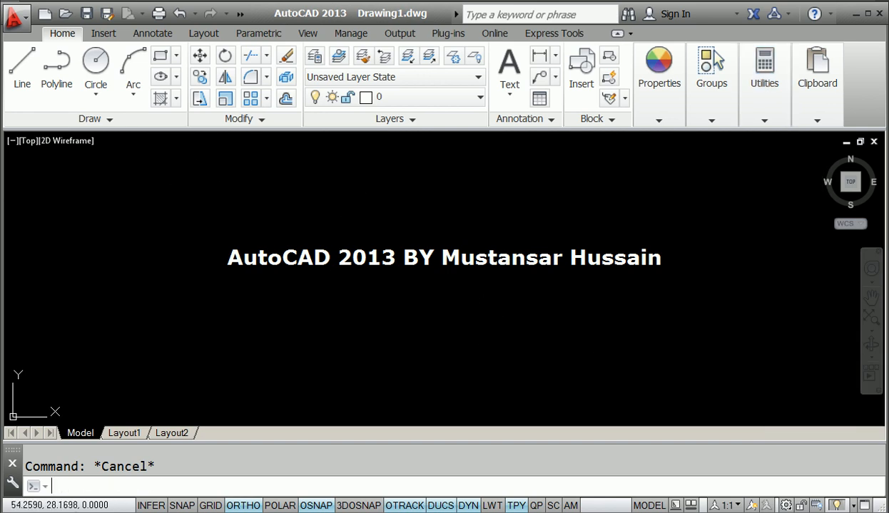
Step: Draw a new 12 by 12 square with the Rectangle command, setting its opposite corner by relative coordinates
{"action": "type", "text": "rec"}
{"action": "key", "text": "Return"}
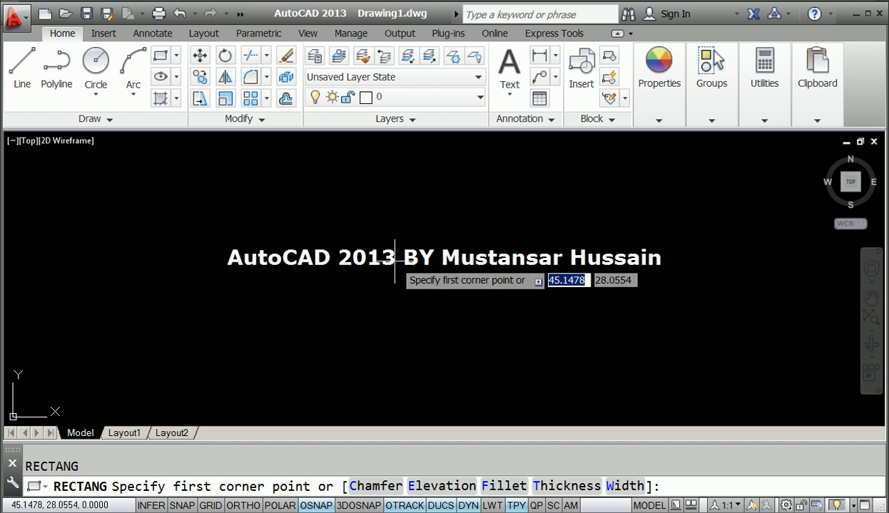
{"action": "left_click", "coordinate": [362, 218]}
{"action": "type", "text": "@ "}
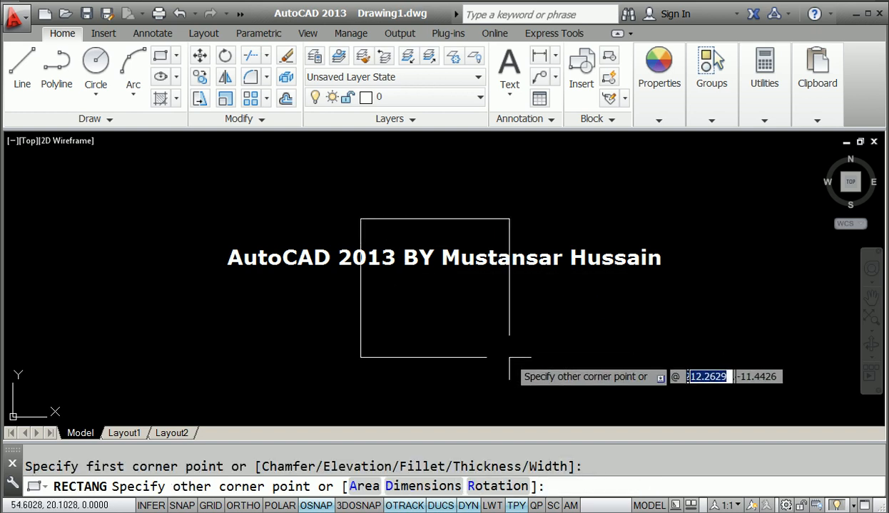
{"action": "type", "text": "12"}
{"action": "key", "text": "Tab"}
{"action": "type", "text": "1"}
{"action": "key", "text": "Return"}
{"action": "middle_click_drag", "start_coordinate": [468, 193], "coordinate": [457, 305]}
{"action": "key", "text": "Escape"}
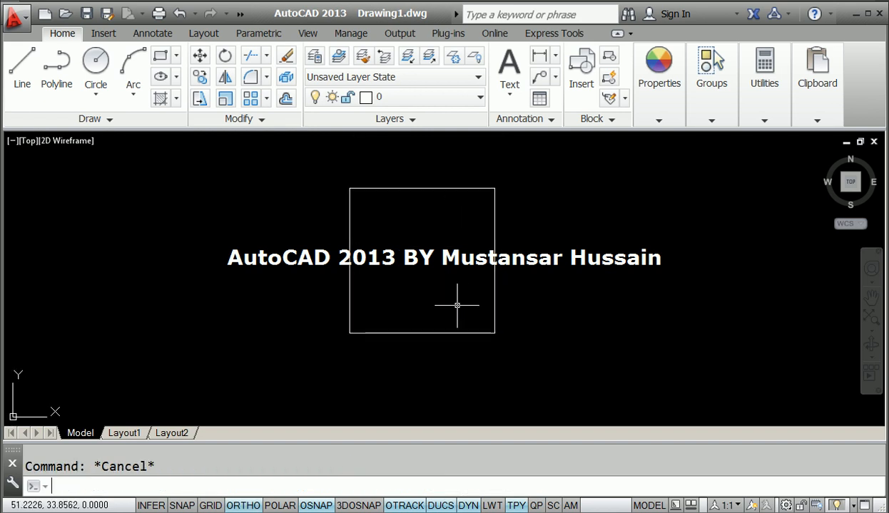
Step: Add a vertical linear dimension to the square's right edge, placing it just outside the edge
{"action": "type", "text": "dli"}
{"action": "key", "text": "Return"}
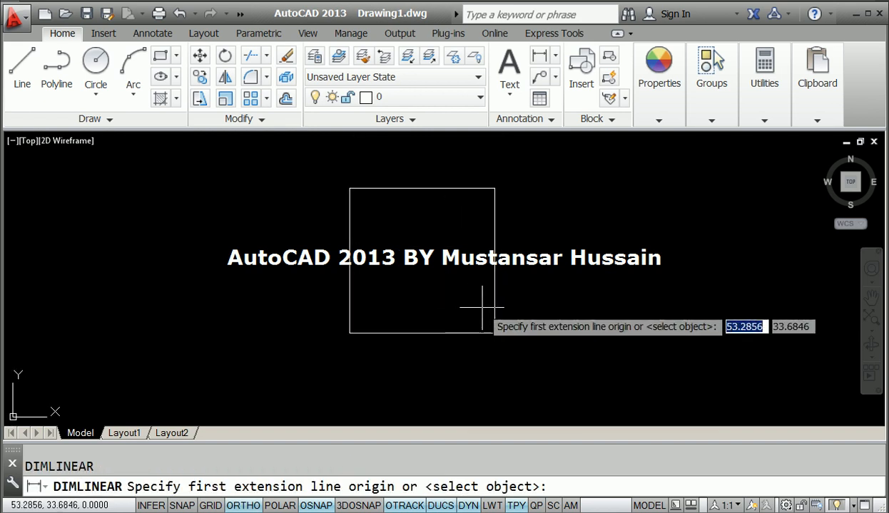
{"action": "left_click", "coordinate": [494, 189]}
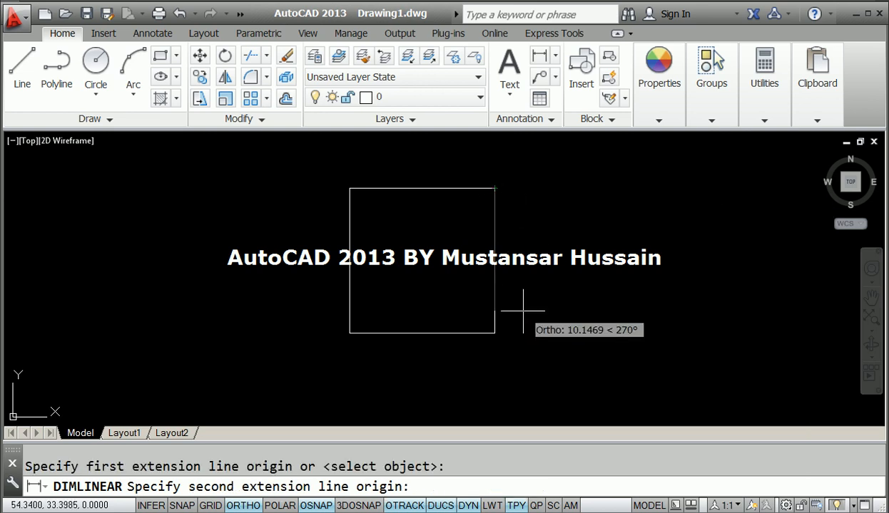
{"action": "left_click", "coordinate": [494, 334]}
{"action": "left_click", "coordinate": [524, 335]}
Step: Add a horizontal linear dimension across the square's top edge, placing it just above the edge
{"action": "key", "text": "Return"}
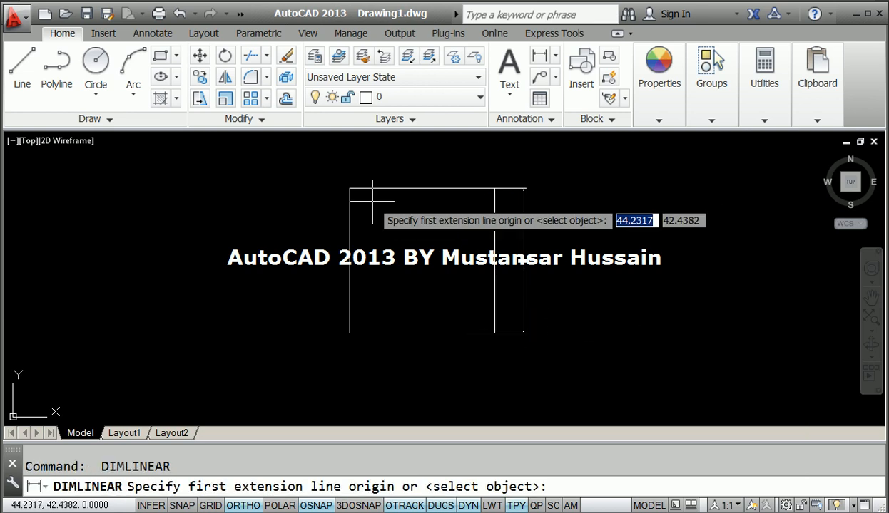
{"action": "left_click", "coordinate": [349, 189]}
{"action": "left_click", "coordinate": [486, 189]}
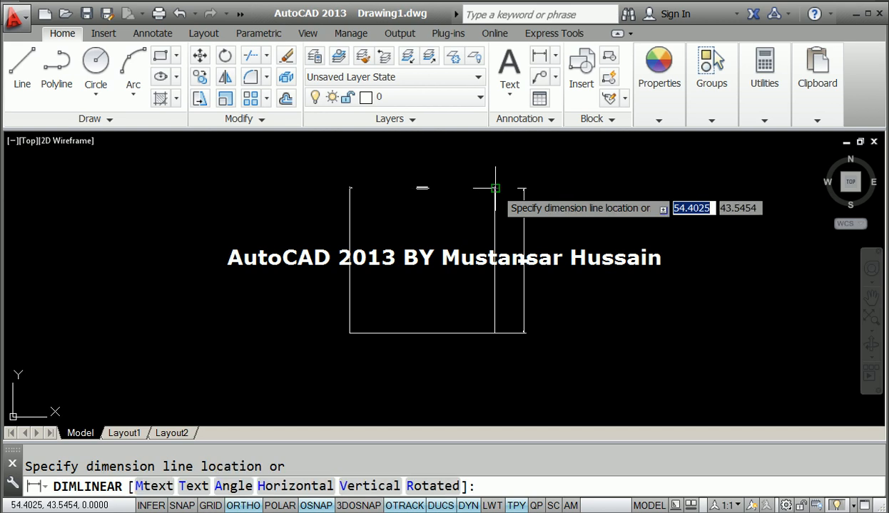
{"action": "left_click", "coordinate": [496, 164]}
{"action": "middle_click_drag", "start_coordinate": [432, 180], "coordinate": [431, 222]}
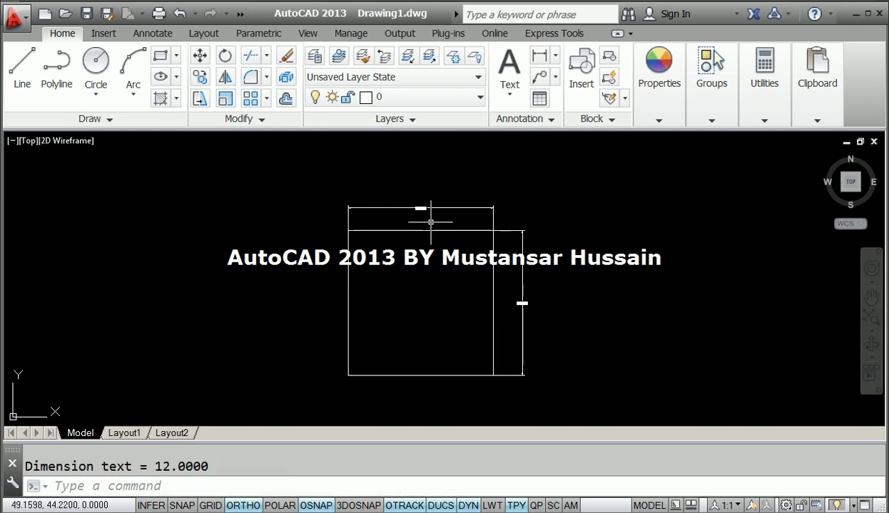
Step: Set the overall dimension scale variable DIMSCALE to 3
{"action": "type", "text": "DIM"}
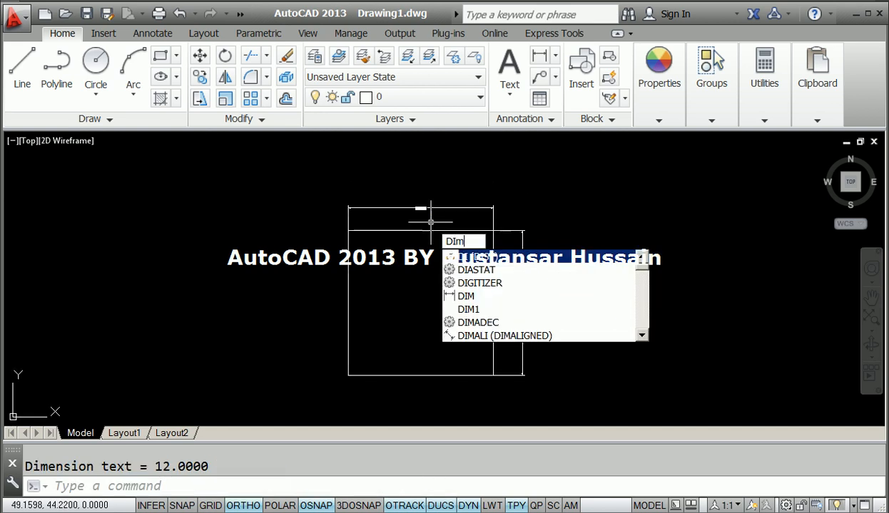
{"action": "type", "text": "SCa"}
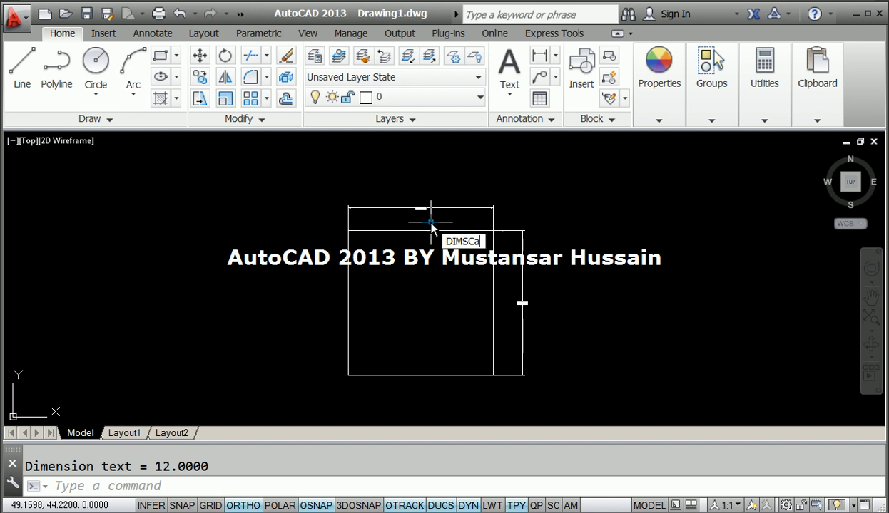
{"action": "type", "text": "le"}
{"action": "key", "text": "Return"}
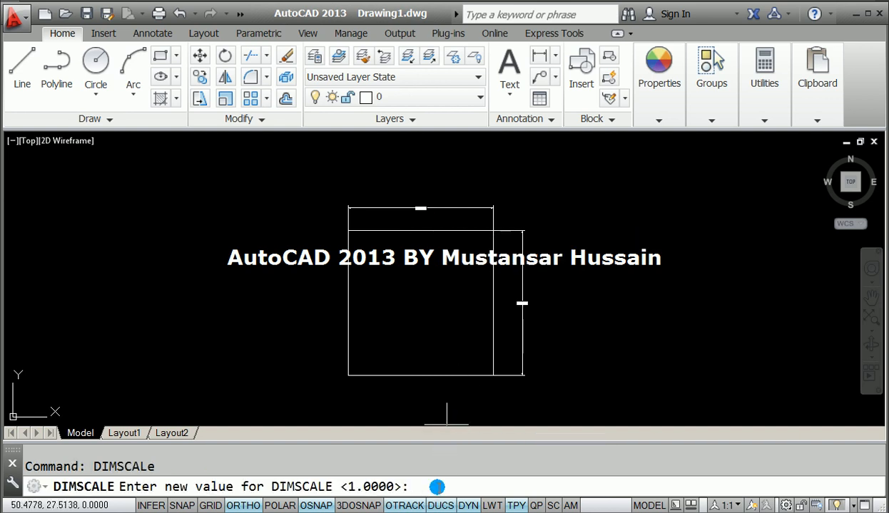
{"action": "key", "text": "Return"}
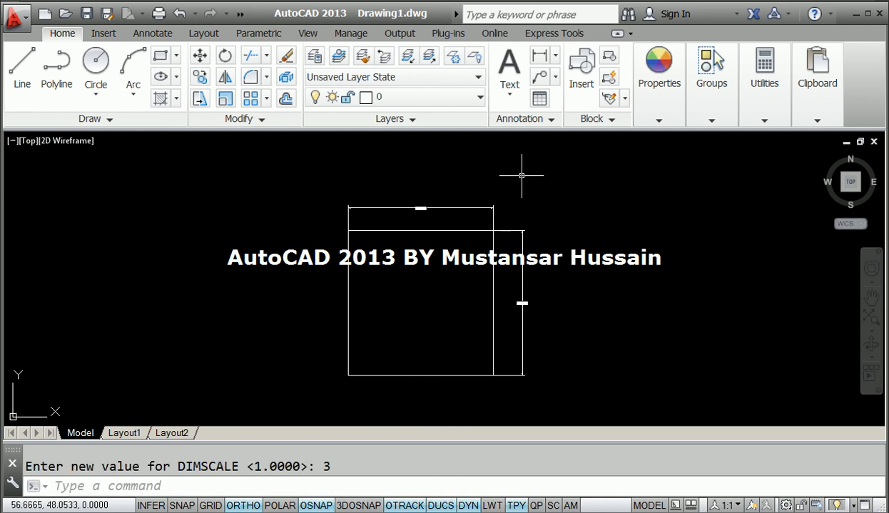
Step: Update both of the square's dimensions to the current dimension style, selecting them with a crossing window
{"action": "left_click", "coordinate": [153, 33]}
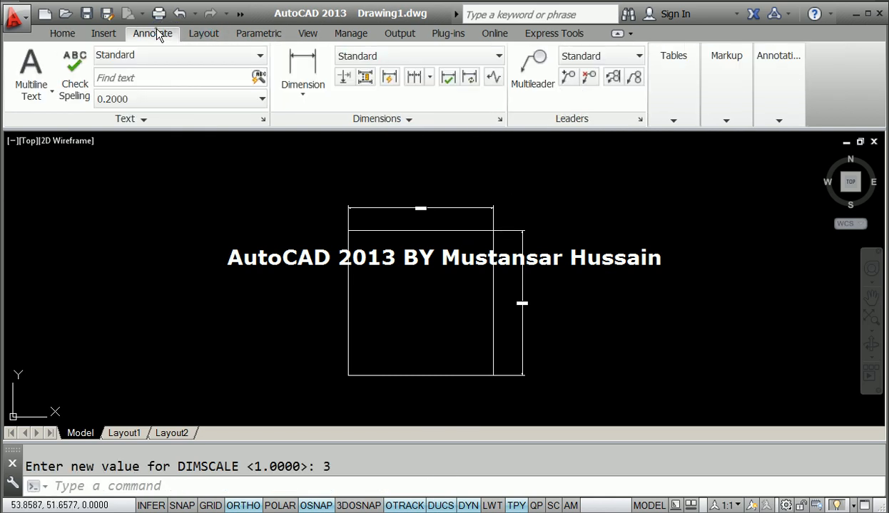
{"action": "left_click", "coordinate": [467, 79]}
{"action": "left_click", "coordinate": [550, 341]}
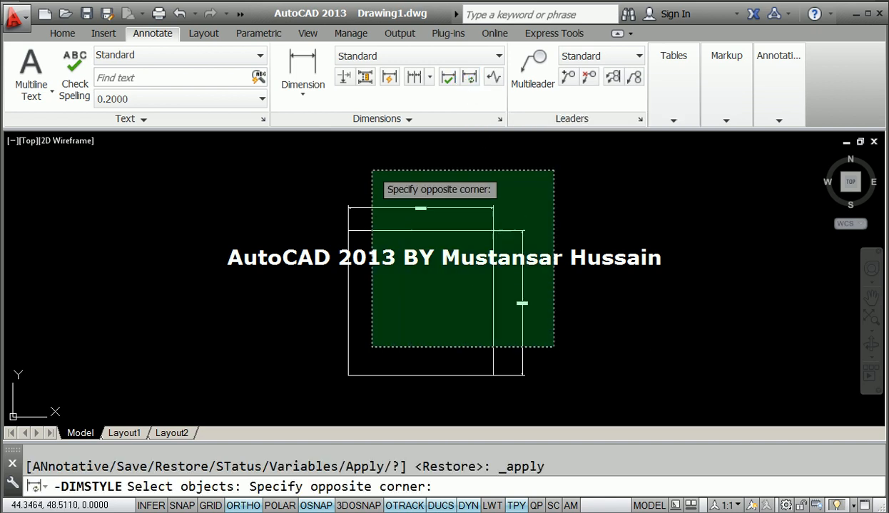
{"action": "left_click", "coordinate": [329, 154]}
{"action": "key", "text": "Return"}
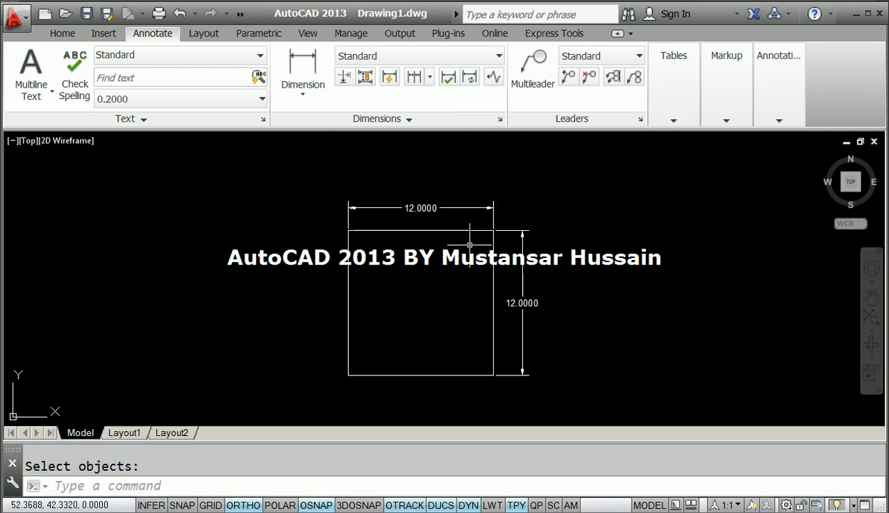
{"action": "middle_click_drag", "start_coordinate": [459, 277], "coordinate": [471, 277]}
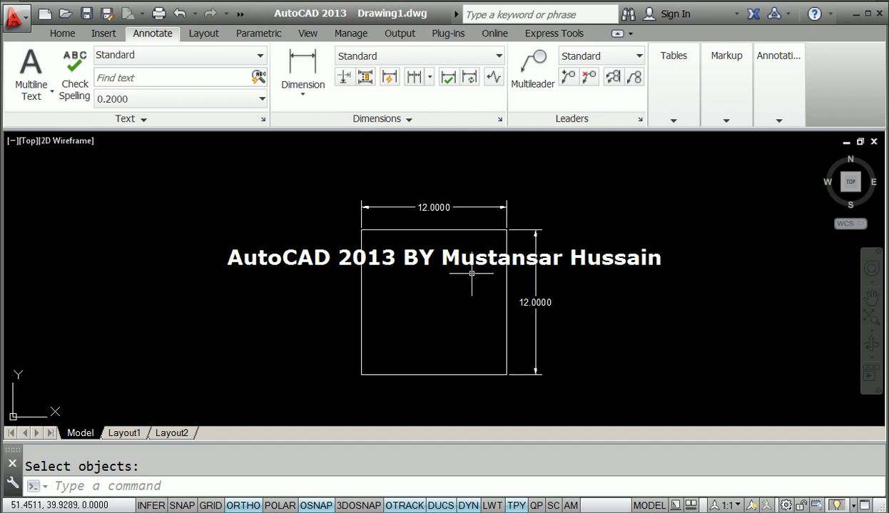
{"action": "middle_click_drag", "start_coordinate": [421, 269], "coordinate": [426, 255]}
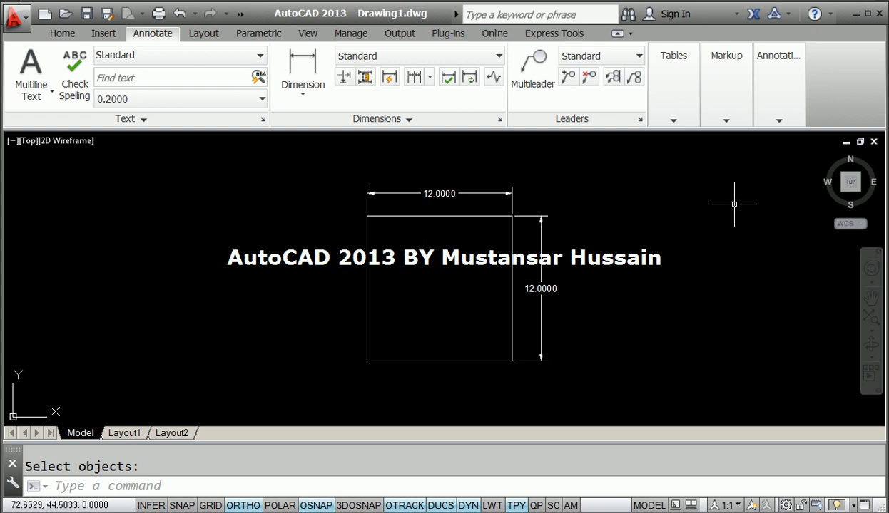
{"action": "left_click", "coordinate": [73, 35]}
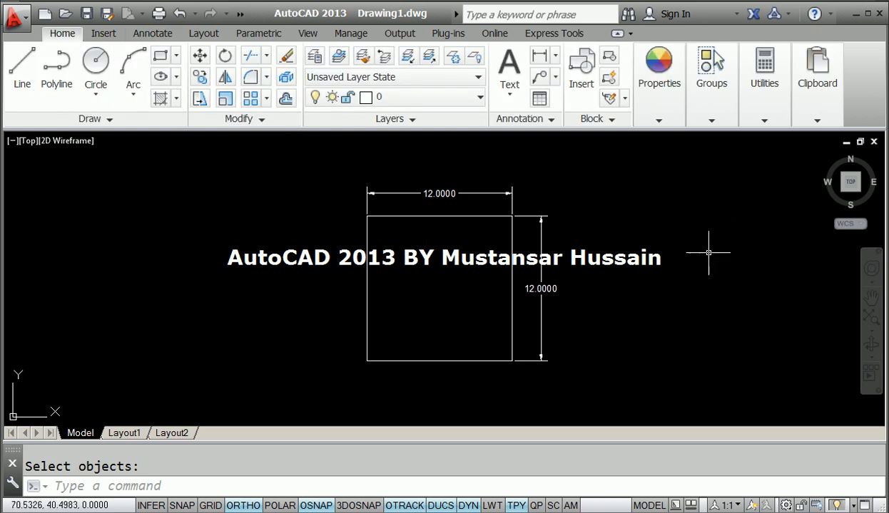
{"action": "left_click", "coordinate": [766, 123]}
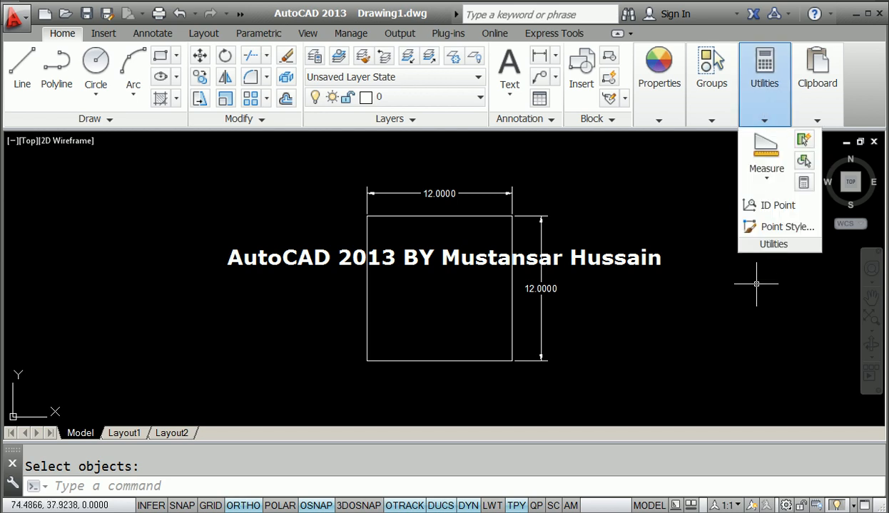
{"action": "left_click", "coordinate": [768, 178]}
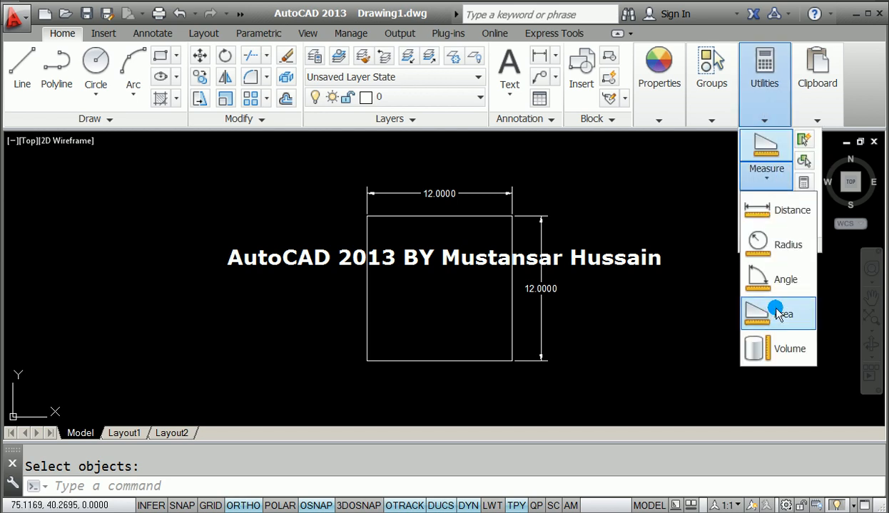
{"action": "left_click", "coordinate": [782, 356]}
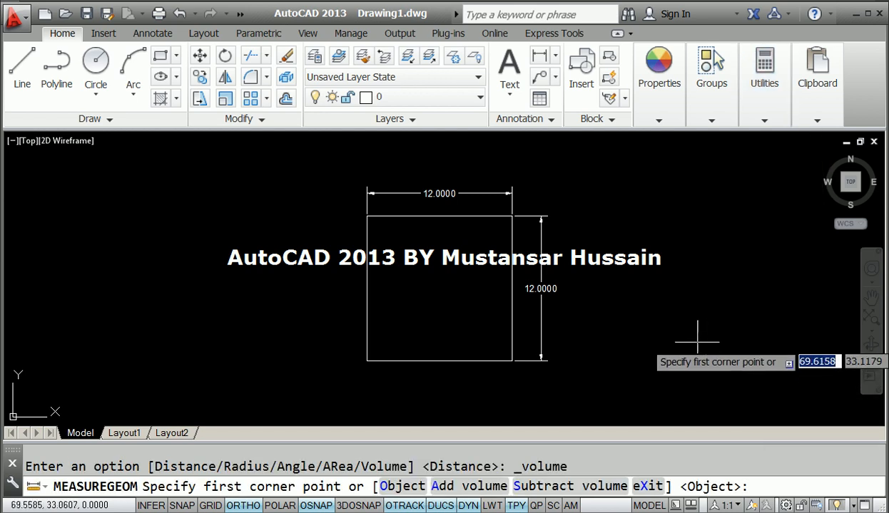
{"action": "left_click", "coordinate": [367, 216]}
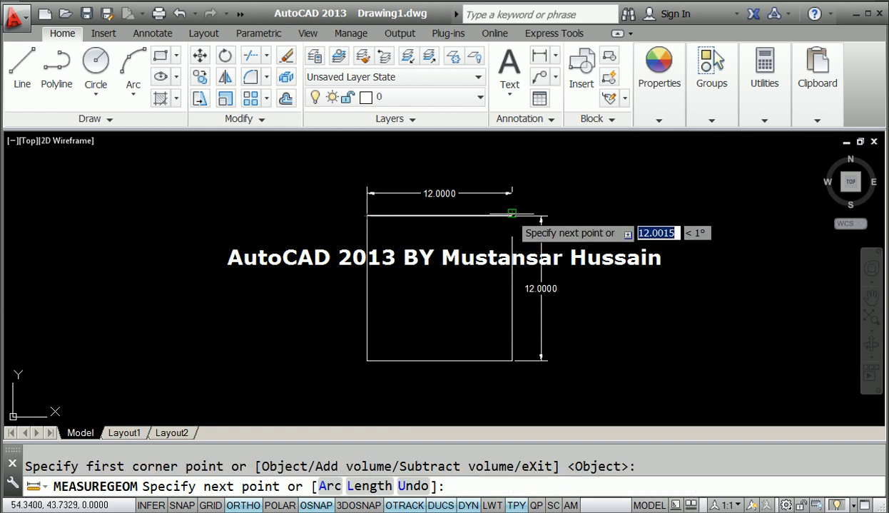
{"action": "scroll", "coordinate": [512, 214], "scroll_direction": "up", "scroll_amount": 8}
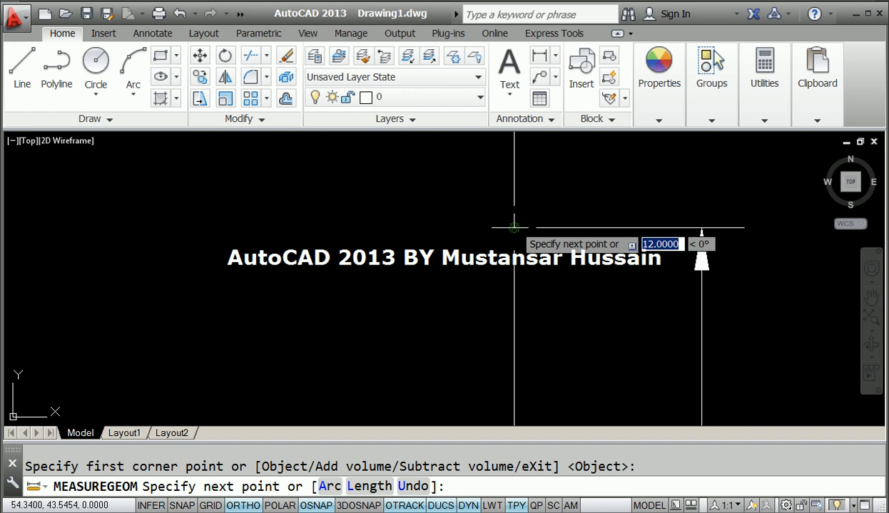
{"action": "left_click", "coordinate": [514, 227]}
{"action": "scroll", "coordinate": [514, 227], "scroll_direction": "down", "scroll_amount": 8}
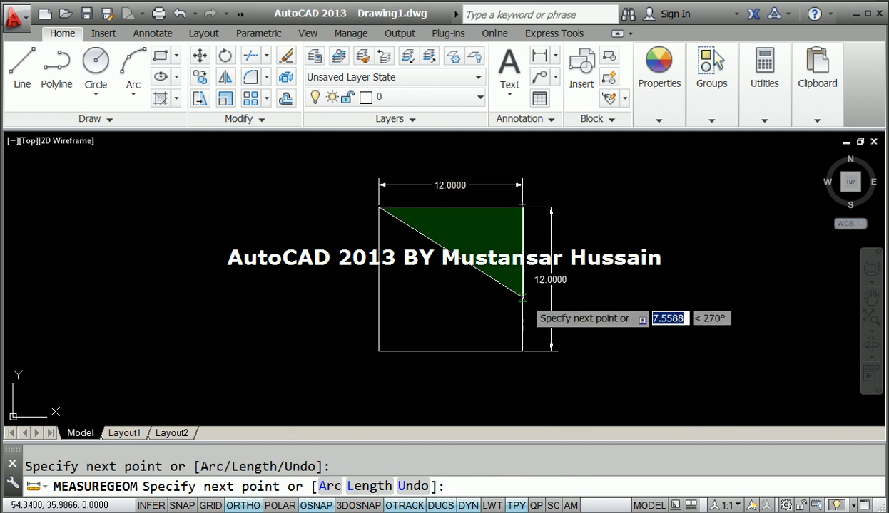
{"action": "left_click", "coordinate": [521, 350]}
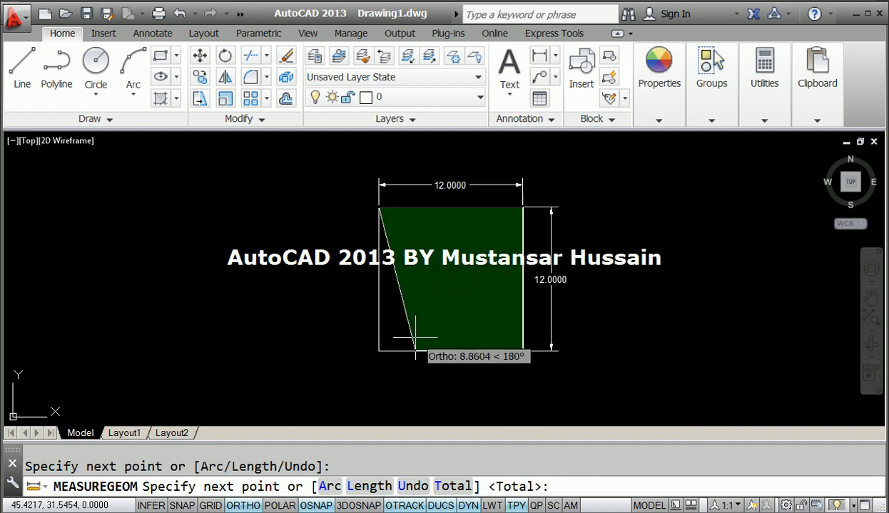
{"action": "left_click", "coordinate": [378, 350]}
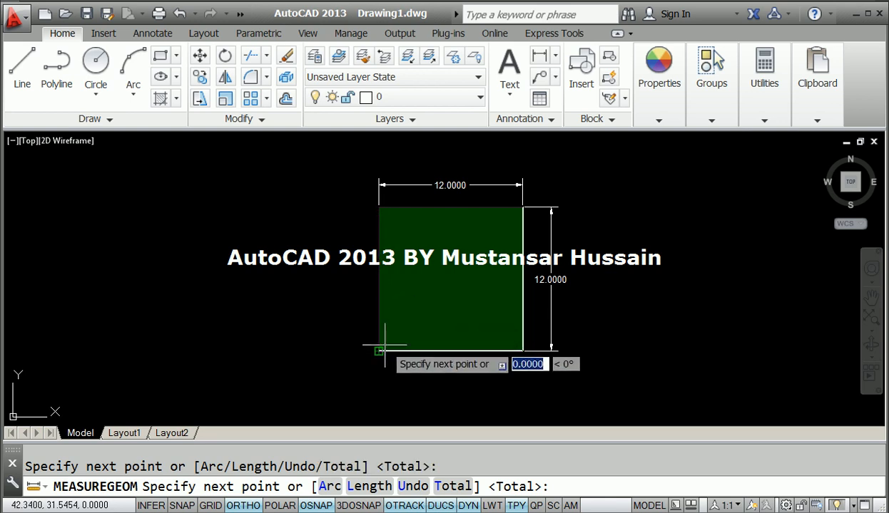
{"action": "key", "text": "Escape"}
Step: Start a new MEASUREGEOM Volume measurement at the square's upper-left corner
{"action": "key", "text": "Return"}
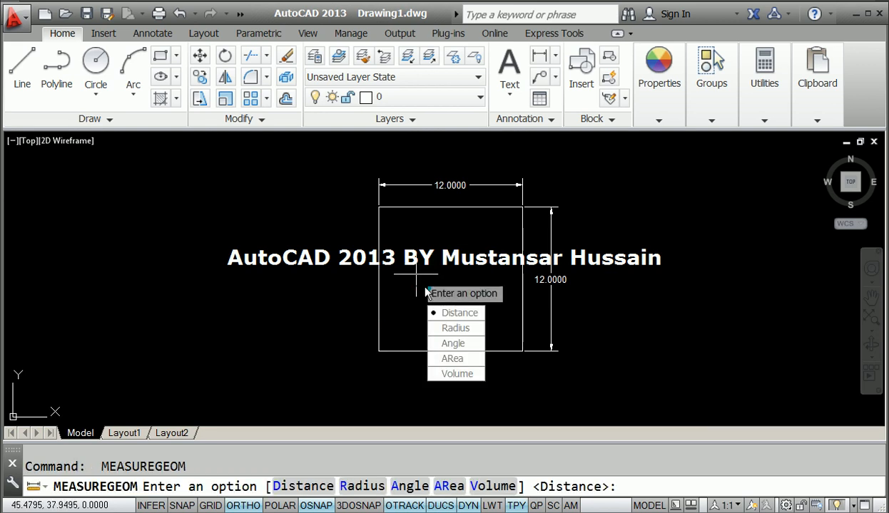
{"action": "left_click", "coordinate": [465, 373]}
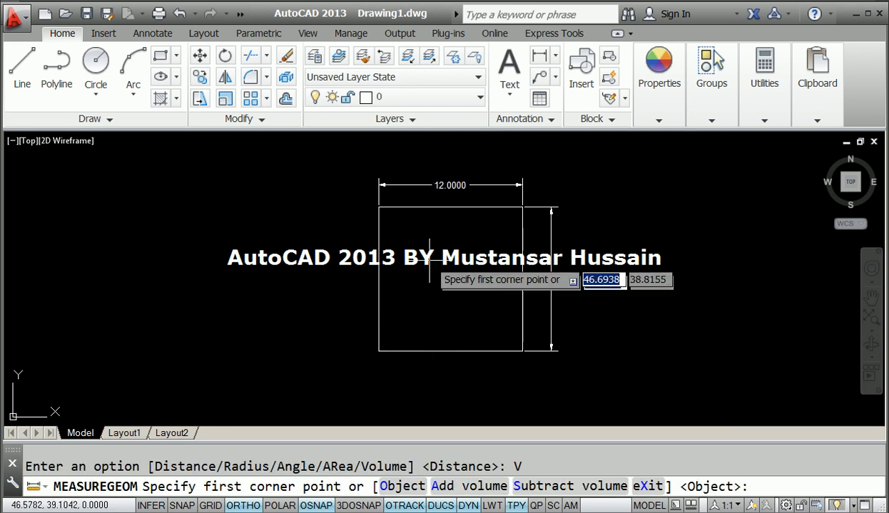
{"action": "left_click", "coordinate": [378, 208]}
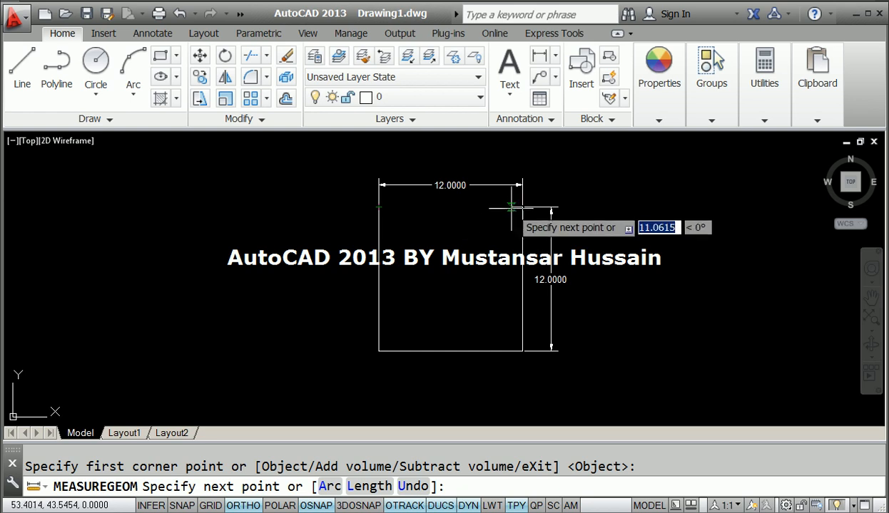
{"action": "left_click", "coordinate": [522, 206]}
{"action": "scroll", "coordinate": [522, 207], "scroll_direction": "up", "scroll_amount": 5}
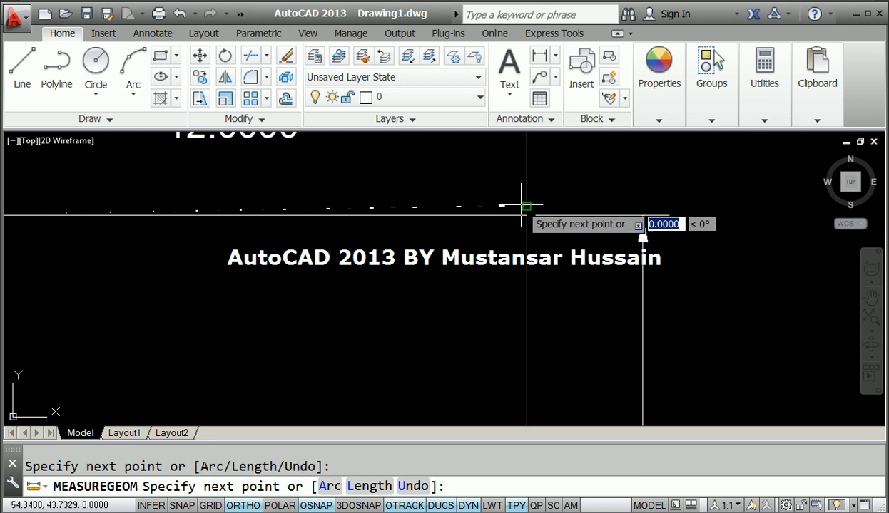
{"action": "scroll", "coordinate": [533, 202], "scroll_direction": "up", "scroll_amount": 2}
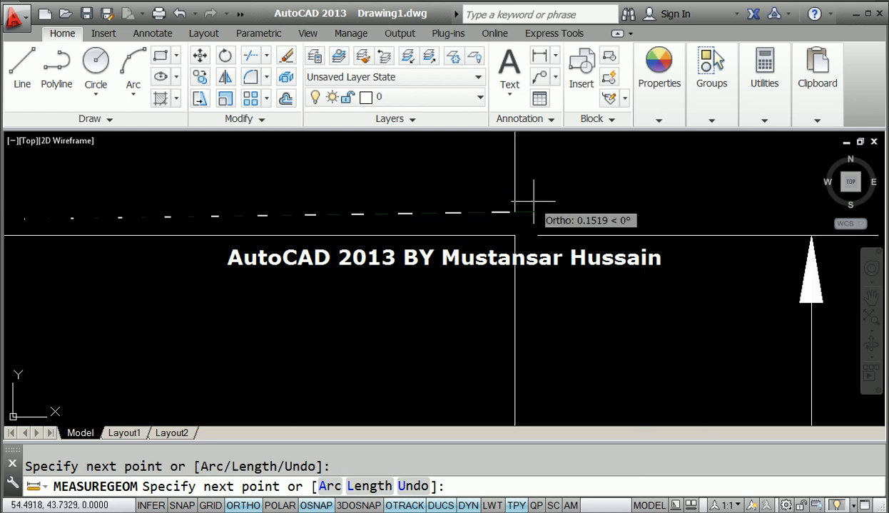
{"action": "type", "text": "u"}
{"action": "key", "text": "Return"}
Step: Pick the volume's base clockwise through the square's upper-right, lower-right and lower-left corners and back to the upper-left
{"action": "left_click", "coordinate": [516, 233]}
{"action": "scroll", "coordinate": [523, 214], "scroll_direction": "down", "scroll_amount": 5}
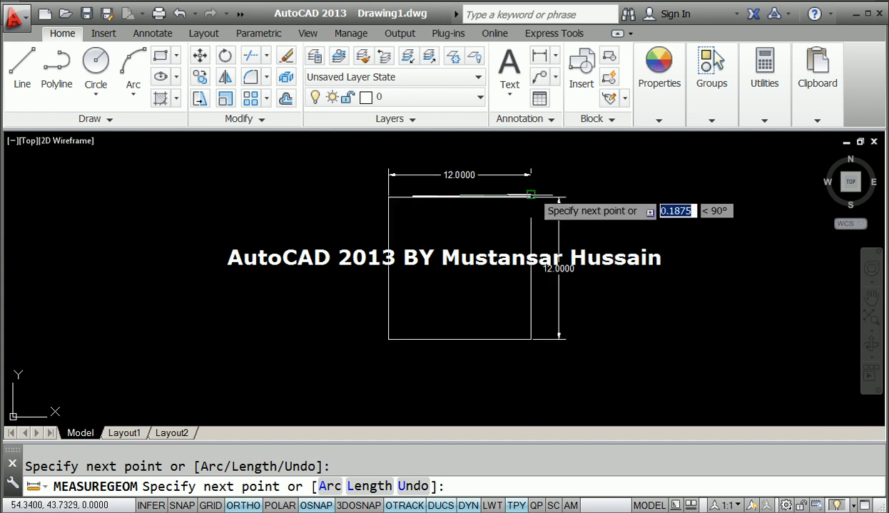
{"action": "scroll", "coordinate": [535, 350], "scroll_direction": "up", "scroll_amount": 5}
{"action": "left_click", "coordinate": [519, 349]}
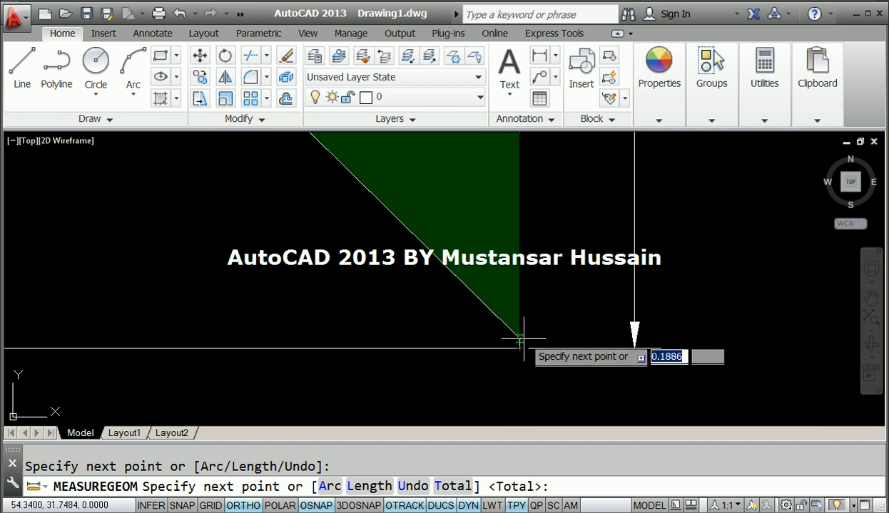
{"action": "scroll", "coordinate": [534, 319], "scroll_direction": "down", "scroll_amount": 3}
{"action": "scroll", "coordinate": [410, 316], "scroll_direction": "up", "scroll_amount": 3}
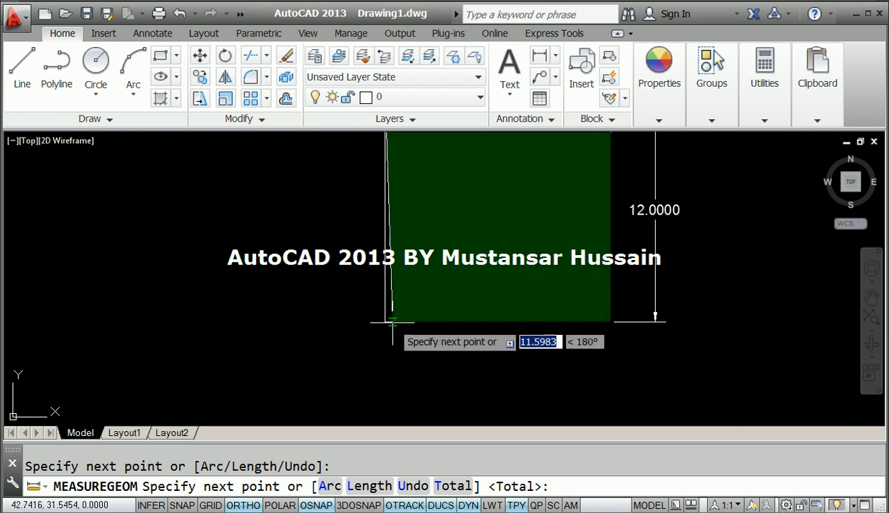
{"action": "left_click", "coordinate": [387, 320]}
{"action": "scroll", "coordinate": [387, 317], "scroll_direction": "down", "scroll_amount": 4}
{"action": "scroll", "coordinate": [391, 225], "scroll_direction": "up", "scroll_amount": 8}
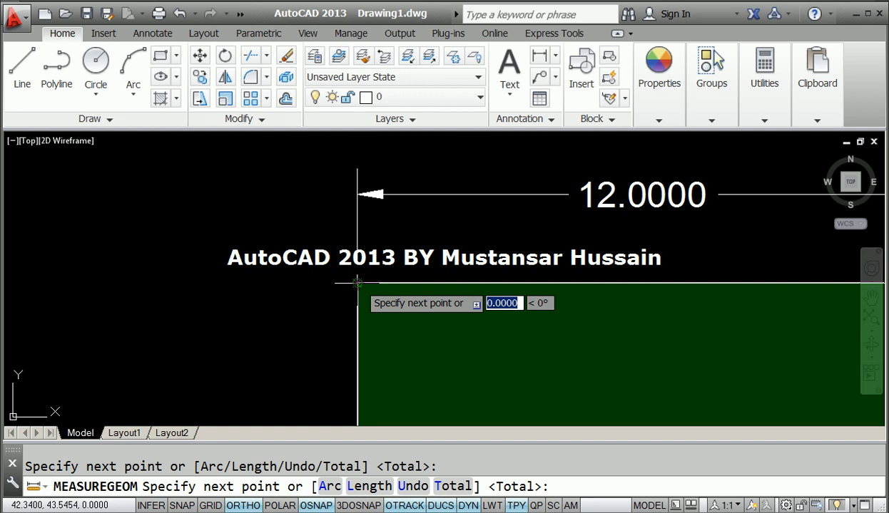
{"action": "middle_click_drag", "start_coordinate": [356, 283], "coordinate": [345, 181]}
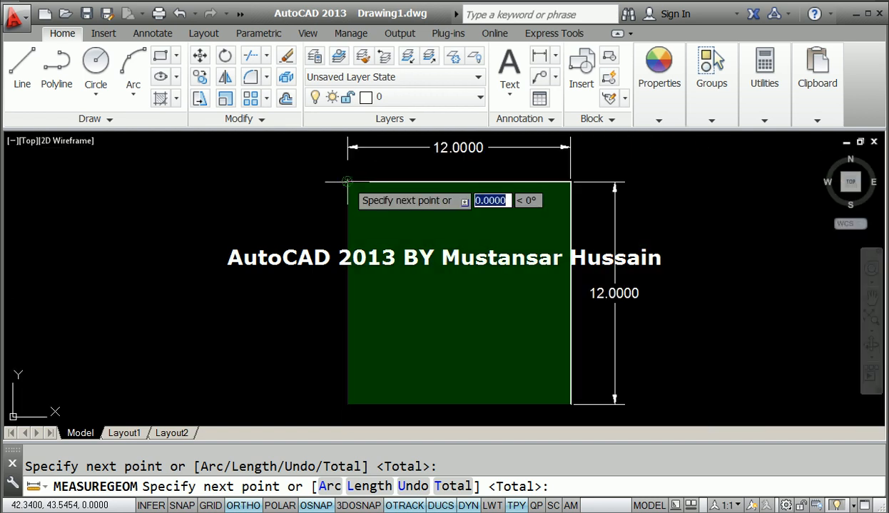
Step: Finish the picked base and measure the square's volume with a height of 11, ending the measurement
{"action": "right_click", "coordinate": [309, 214]}
{"action": "left_click", "coordinate": [329, 224]}
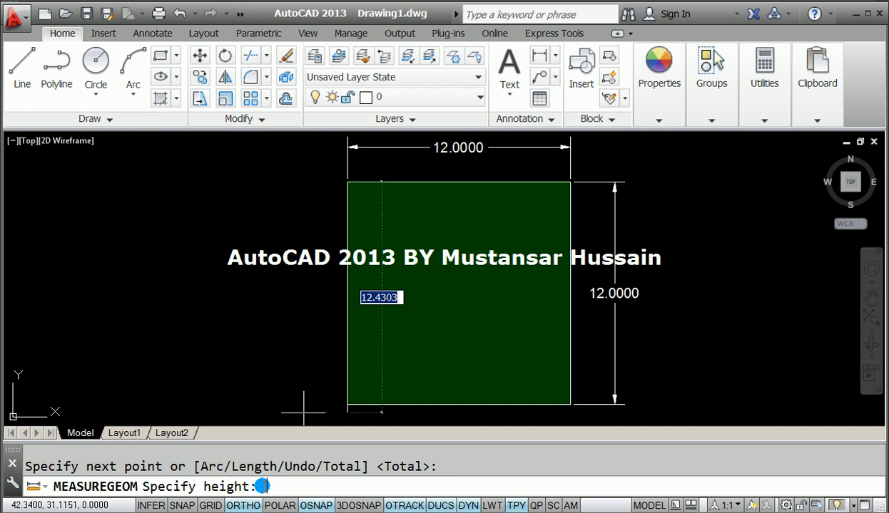
{"action": "type", "text": "11"}
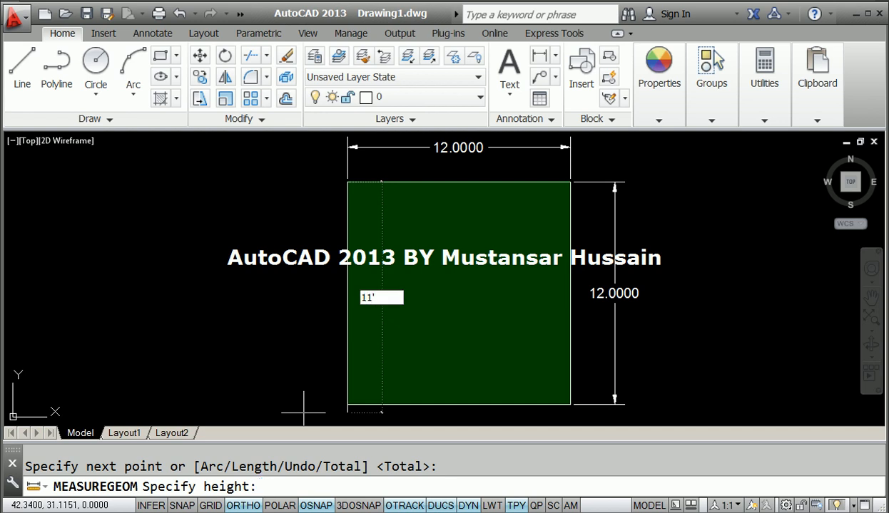
{"action": "type", "text": "'"}
{"action": "key", "text": "Return"}
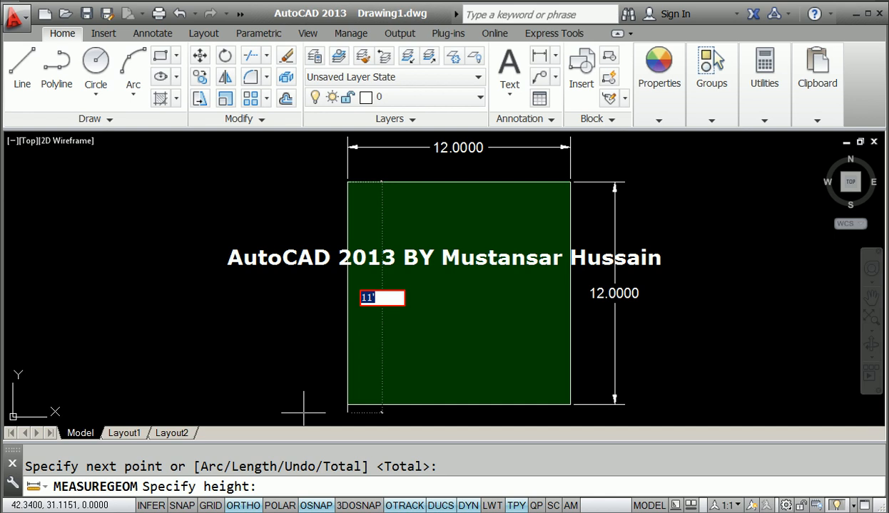
{"action": "key", "text": "BackSpace"}
{"action": "type", "text": "11"}
{"action": "key", "text": "Return"}
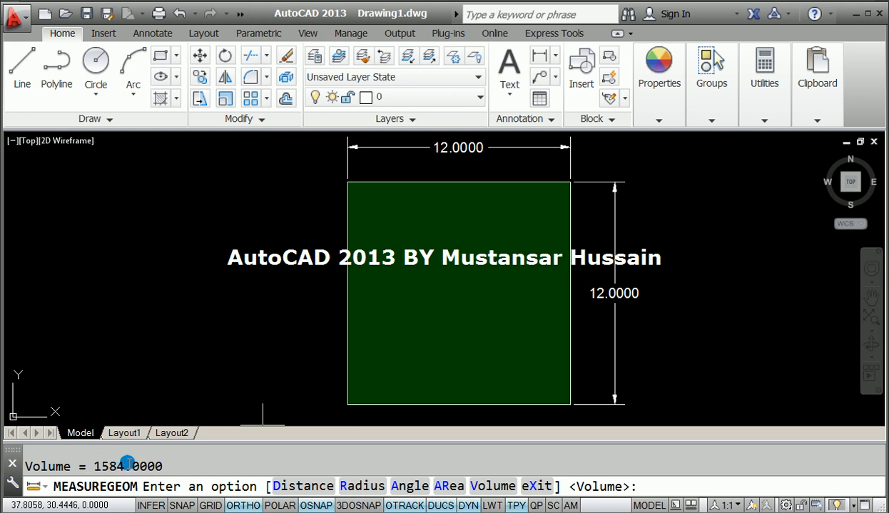
{"action": "key", "text": "Escape"}
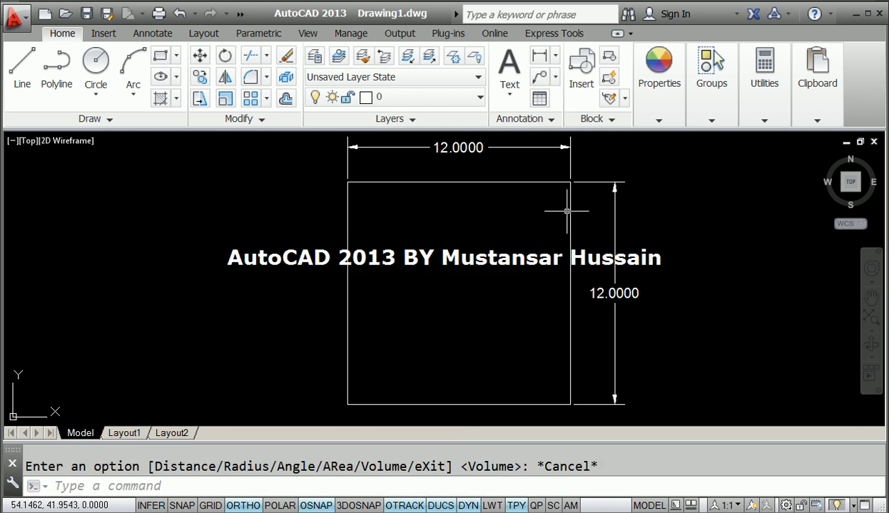
Step: Delete the square together with its two dimensions, selecting them with a crossing window
{"action": "middle_click_drag", "start_coordinate": [487, 212], "coordinate": [498, 211]}
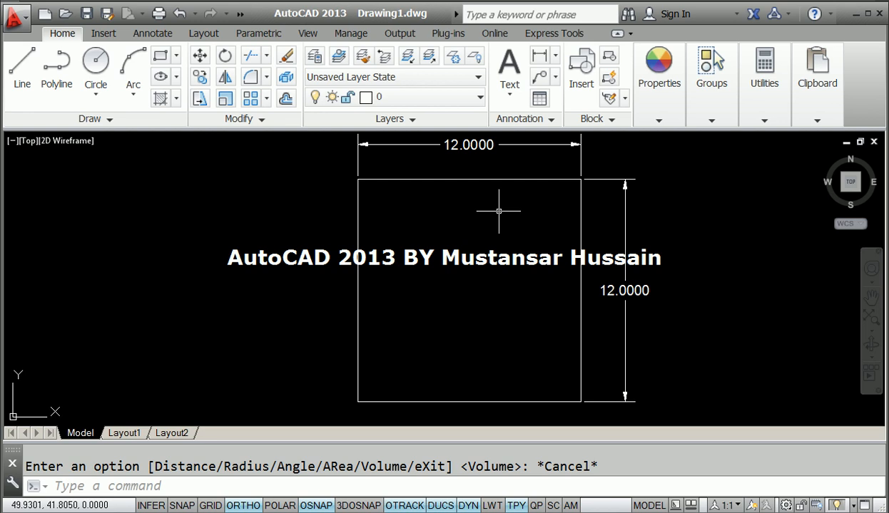
{"action": "scroll", "coordinate": [498, 211], "scroll_direction": "down", "scroll_amount": 2}
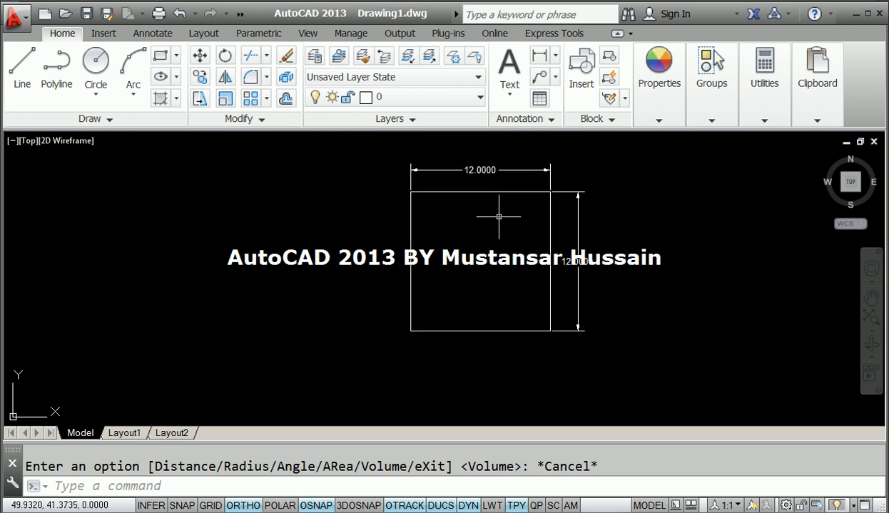
{"action": "left_click", "coordinate": [639, 367]}
{"action": "left_click", "coordinate": [389, 158]}
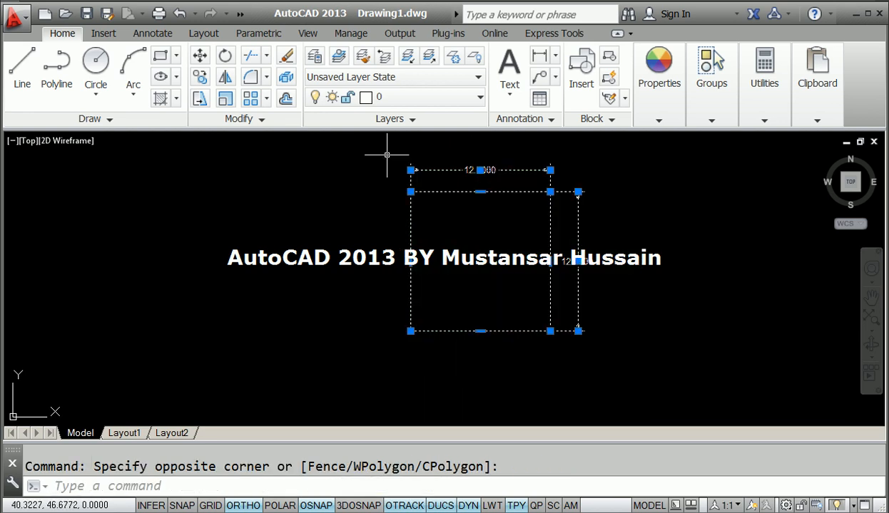
{"action": "key", "text": "Delete"}
{"action": "type", "text": "rec"}
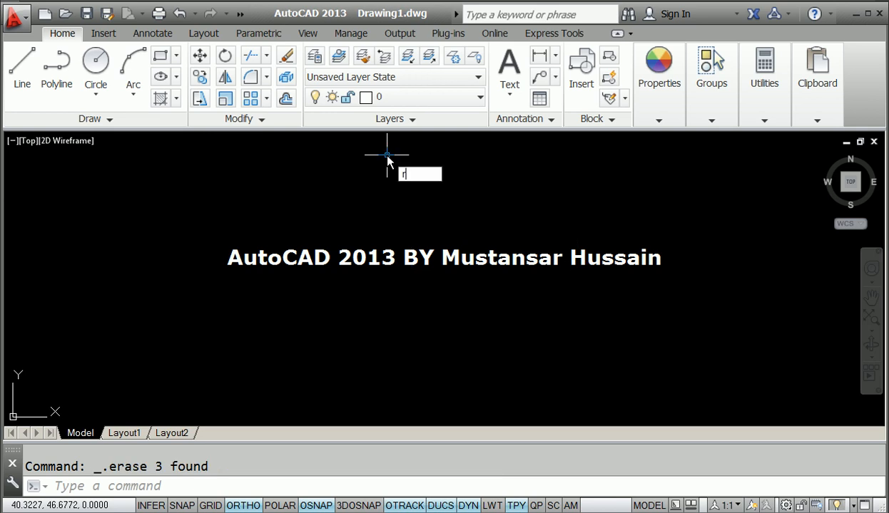
{"action": "key", "text": "Return"}
{"action": "left_click", "coordinate": [473, 354]}
{"action": "type", "text": "@12,12"}
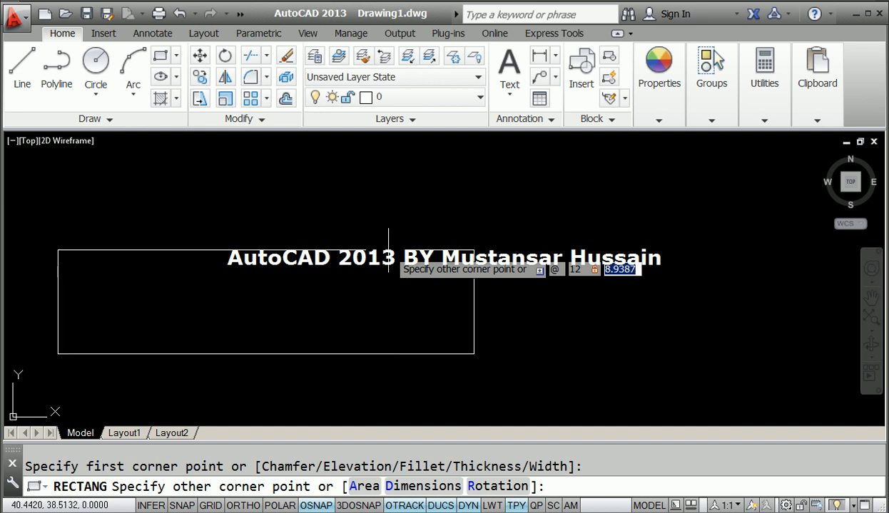
{"action": "key", "text": "Return"}
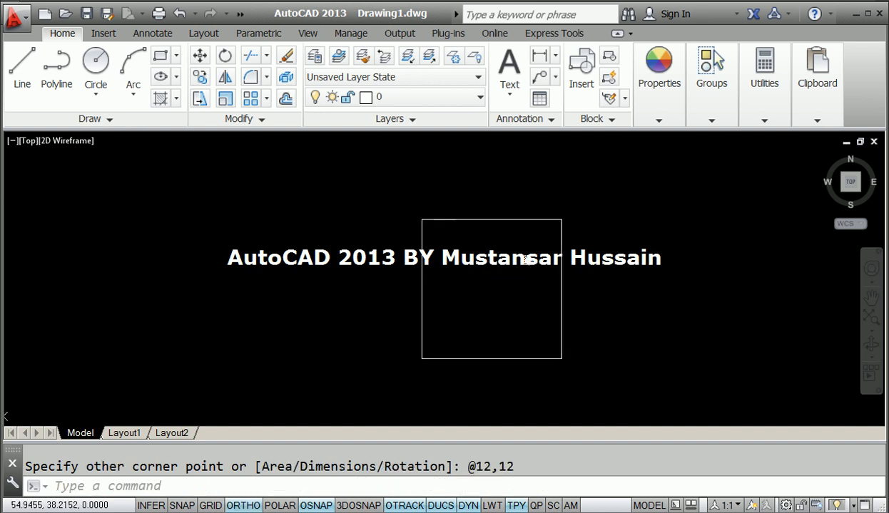
Step: Add a vertical linear dimension along the square's right edge, placed just outside it
{"action": "type", "text": "DIi"}
{"action": "key", "text": "Return"}
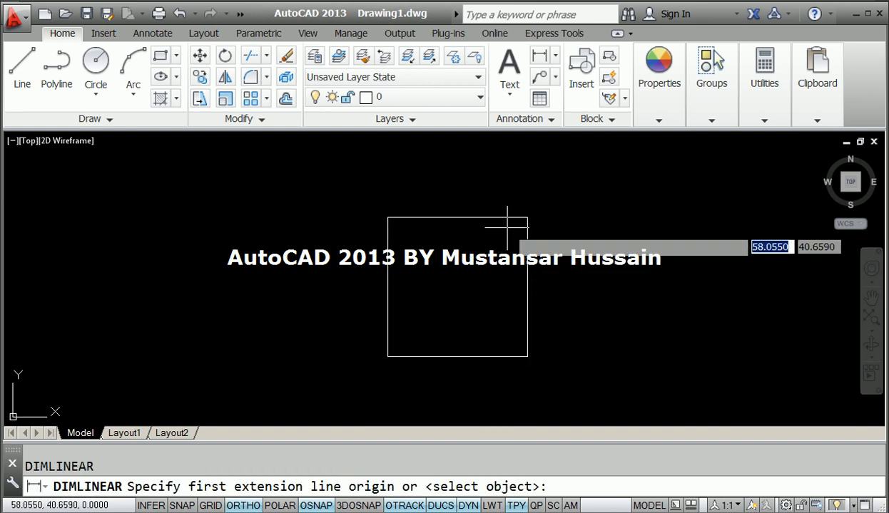
{"action": "left_click", "coordinate": [527, 218]}
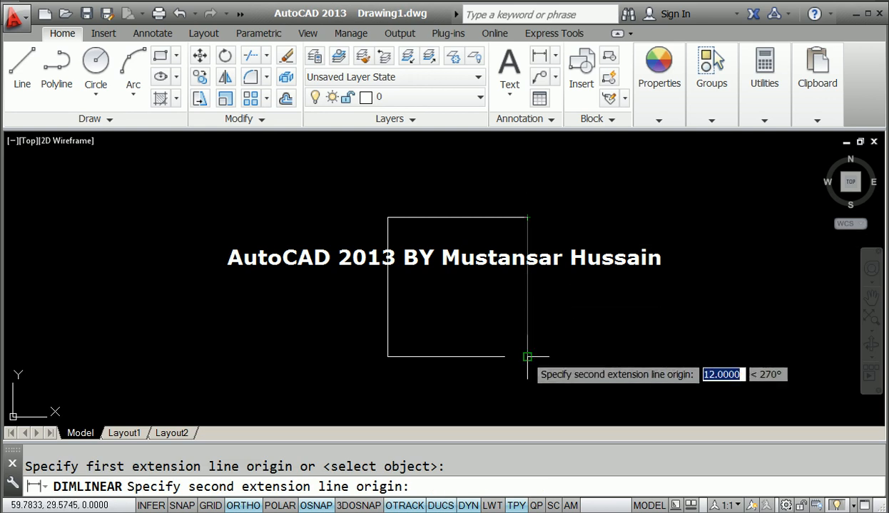
{"action": "left_click", "coordinate": [527, 356]}
{"action": "left_click", "coordinate": [560, 353]}
Step: Add a horizontal linear dimension along the square's upper edge, placed above it
{"action": "key", "text": "Return"}
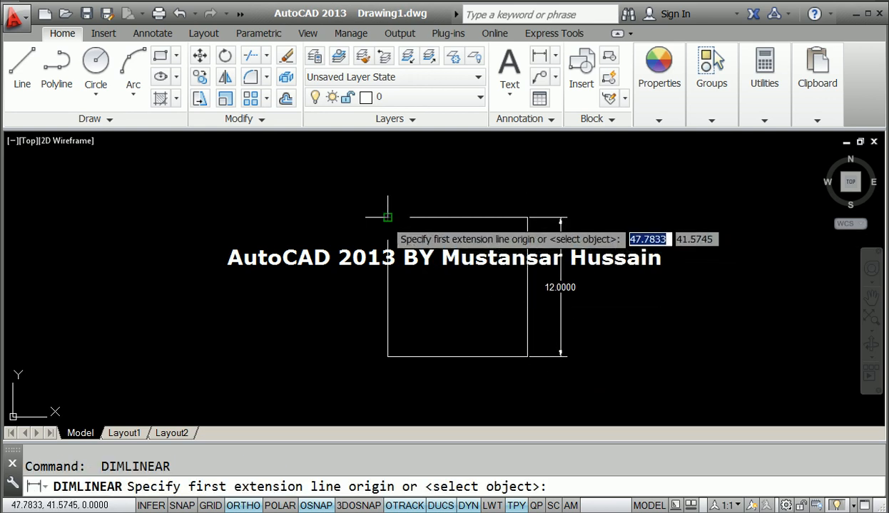
{"action": "left_click", "coordinate": [387, 218]}
{"action": "left_click", "coordinate": [527, 218]}
{"action": "left_click", "coordinate": [525, 187]}
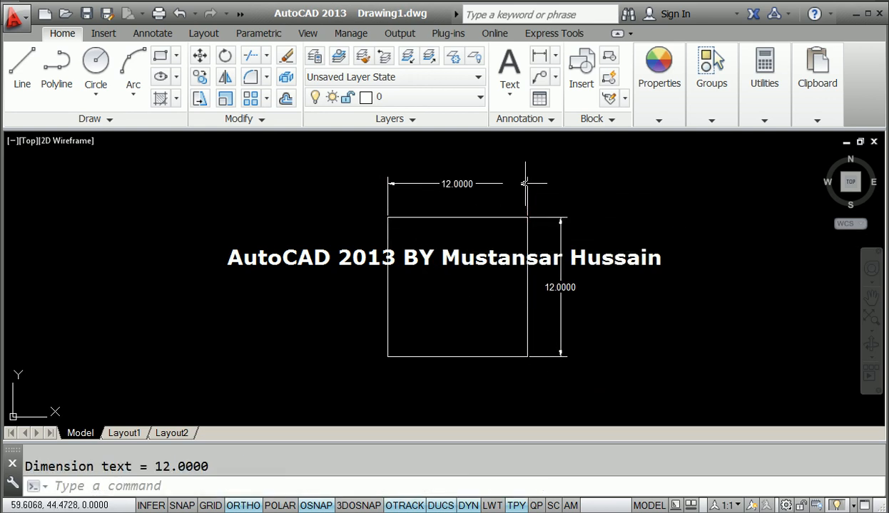
Step: Start a Volume measurement and pick its base clockwise around the new square's corners, from the upper-left corner back to it
{"action": "middle_click_drag", "start_coordinate": [482, 231], "coordinate": [452, 221]}
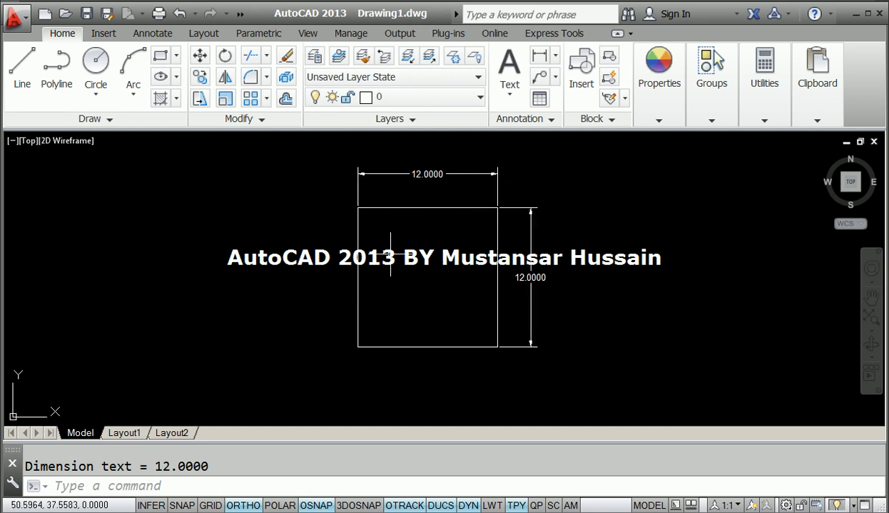
{"action": "middle_click_drag", "start_coordinate": [435, 239], "coordinate": [445, 246]}
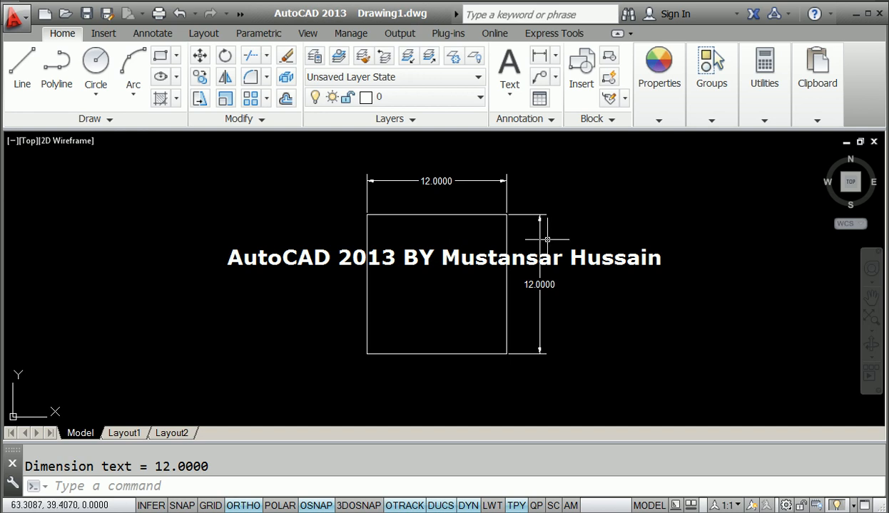
{"action": "left_click", "coordinate": [758, 116]}
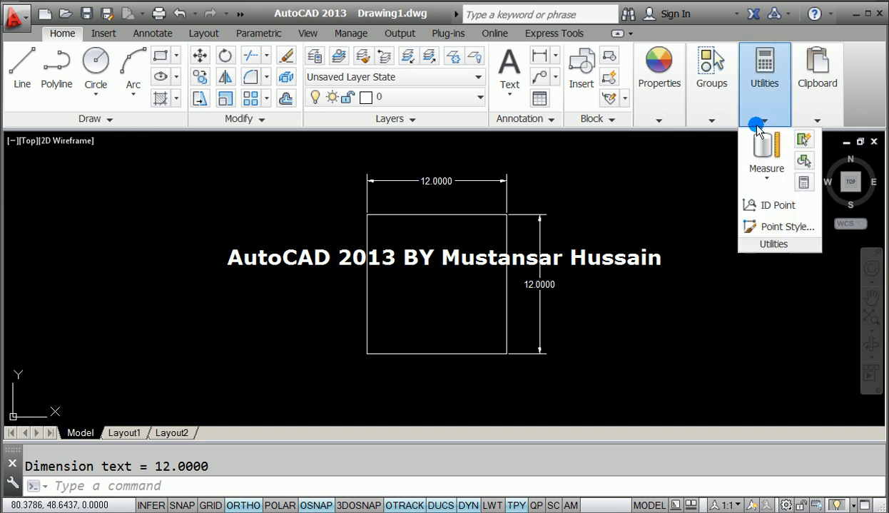
{"action": "left_click", "coordinate": [763, 171]}
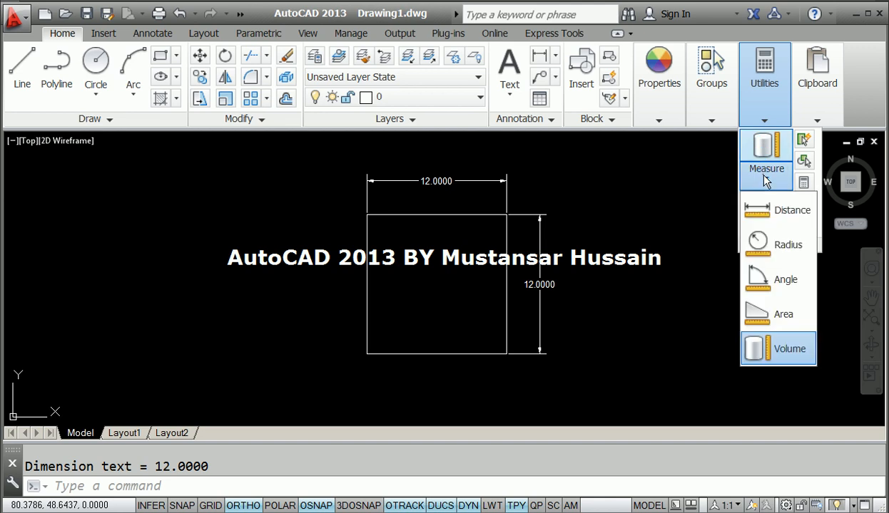
{"action": "left_click", "coordinate": [759, 348]}
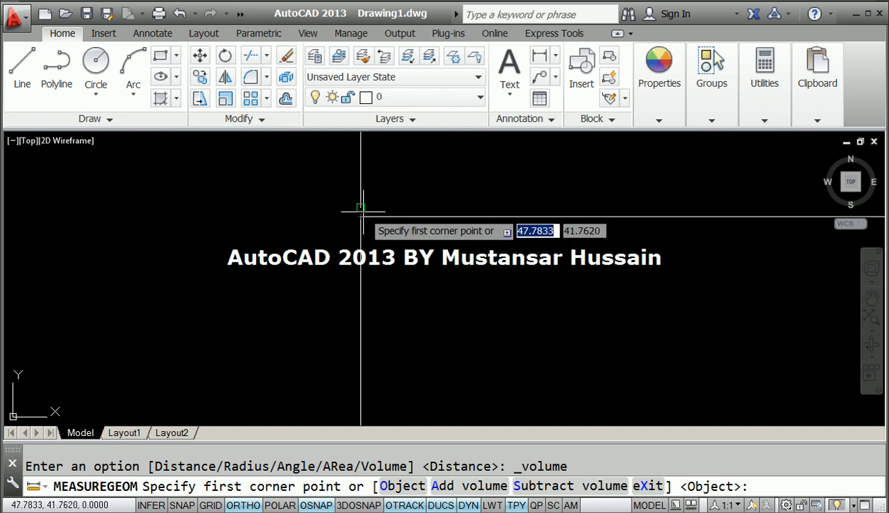
{"action": "left_click", "coordinate": [360, 215]}
{"action": "scroll", "coordinate": [492, 219], "scroll_direction": "up", "scroll_amount": 4}
{"action": "left_click", "coordinate": [574, 222]}
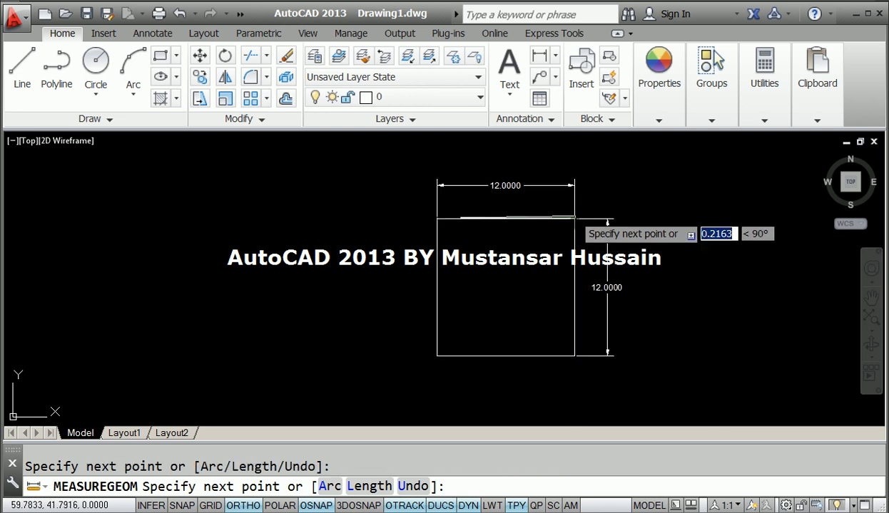
{"action": "scroll", "coordinate": [574, 222], "scroll_direction": "down", "scroll_amount": 4}
{"action": "left_click", "coordinate": [574, 356]}
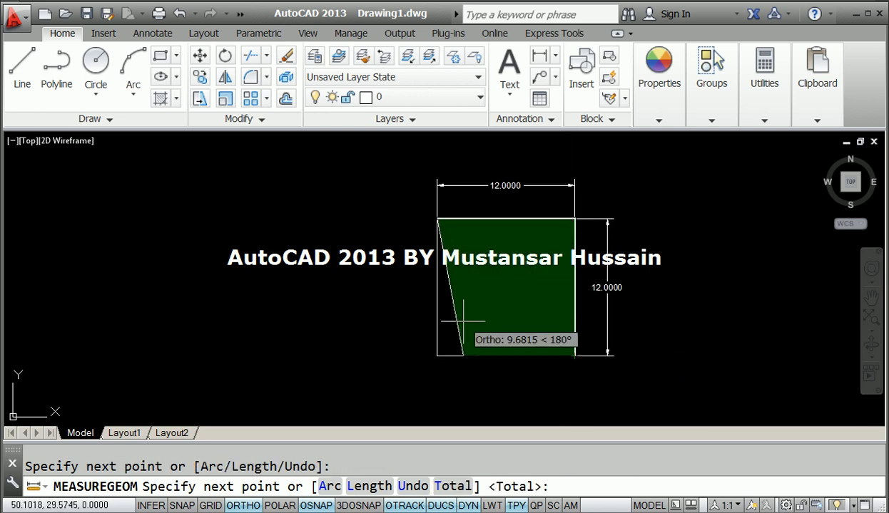
{"action": "left_click", "coordinate": [437, 356]}
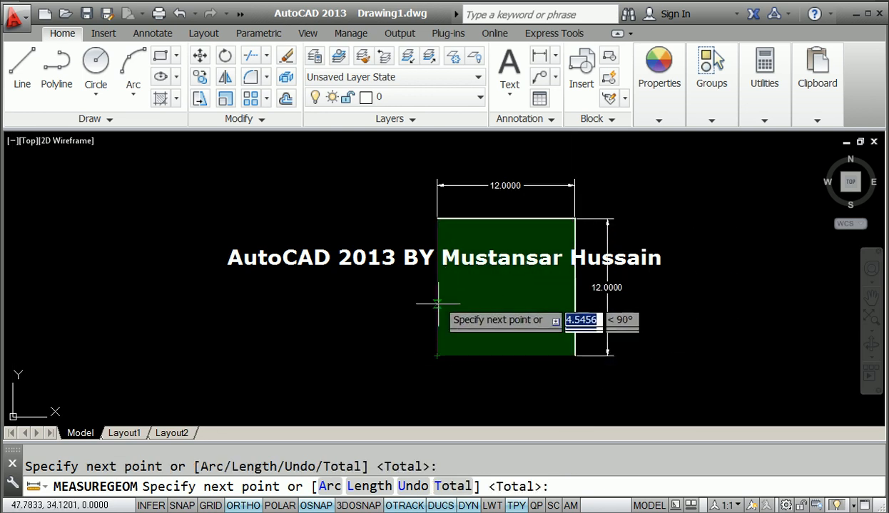
{"action": "left_click", "coordinate": [436, 218]}
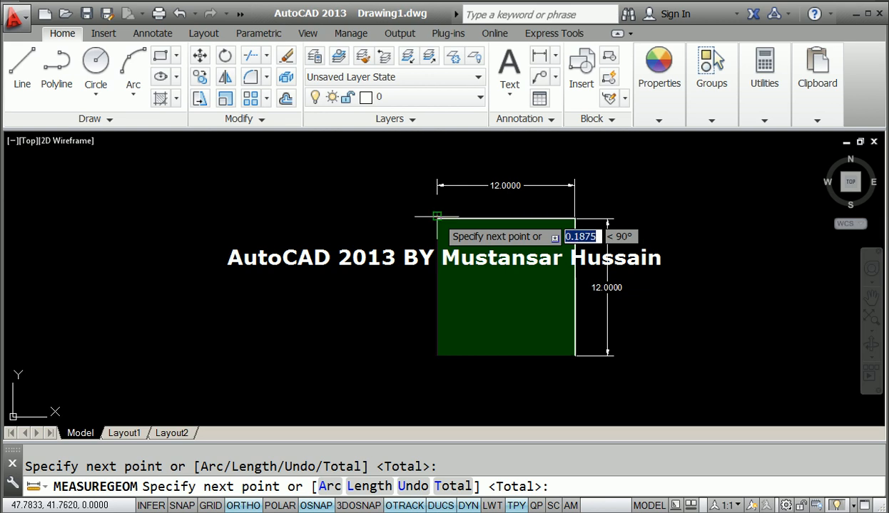
Step: Finish the base selection and measure the volume with a height of 10, ending the measurement
{"action": "right_click", "coordinate": [329, 206]}
{"action": "left_click", "coordinate": [337, 216]}
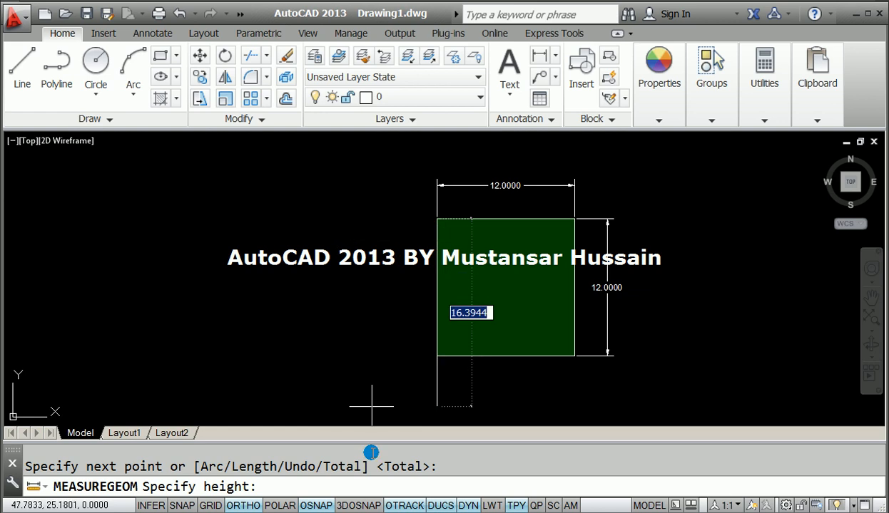
{"action": "left_click", "coordinate": [307, 479]}
{"action": "type", "text": "10"}
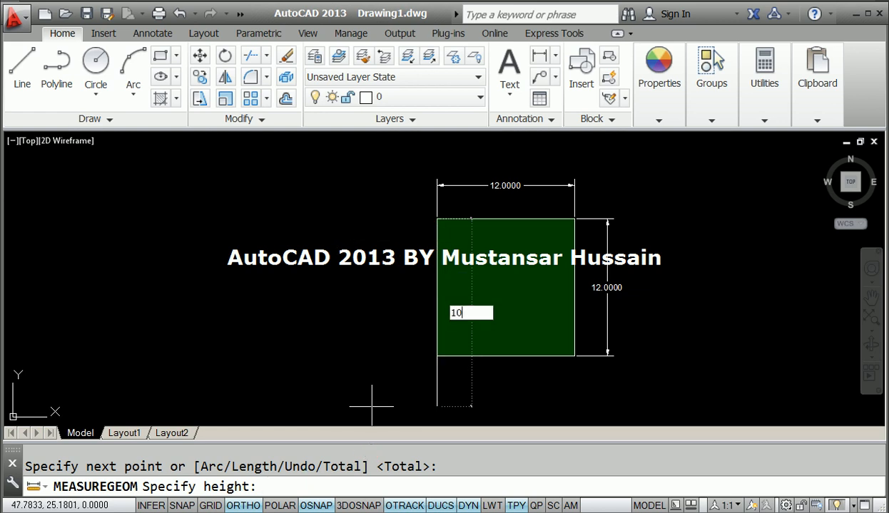
{"action": "key", "text": "Return"}
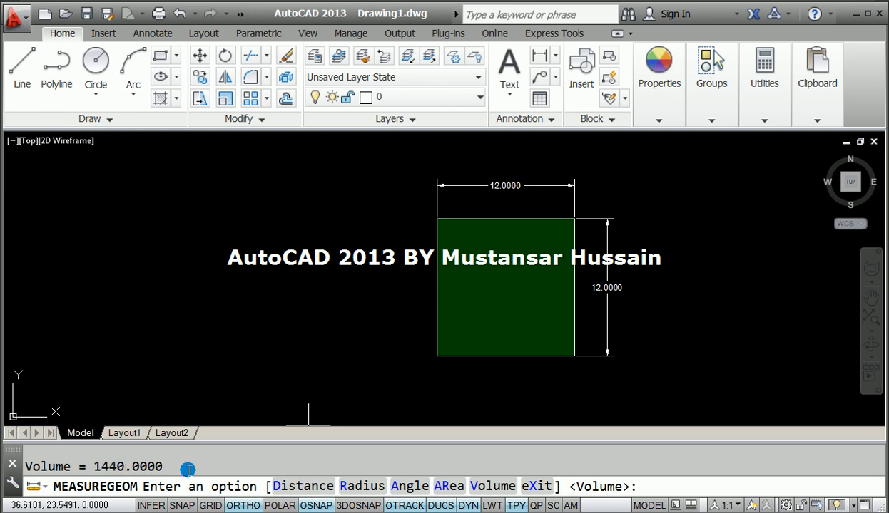
{"action": "middle_click_drag", "start_coordinate": [356, 251], "coordinate": [311, 244]}
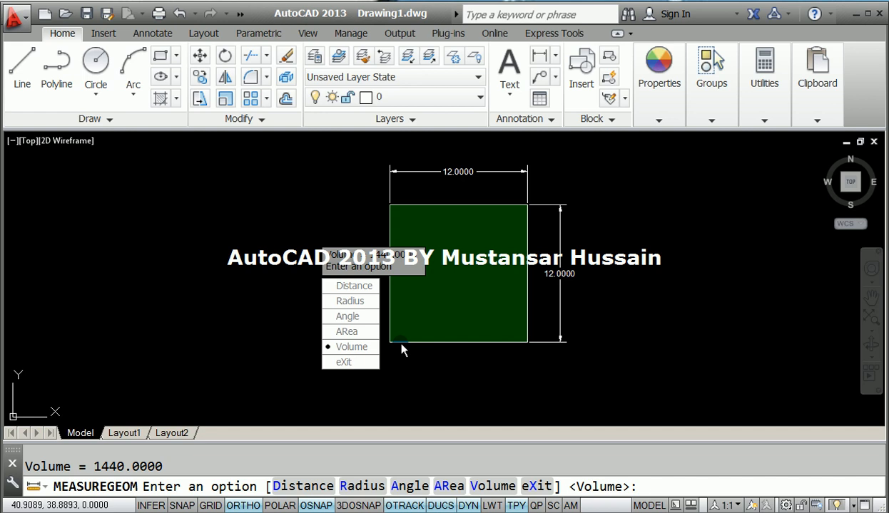
{"action": "key", "text": "Escape"}
{"action": "key", "text": "Escape"}
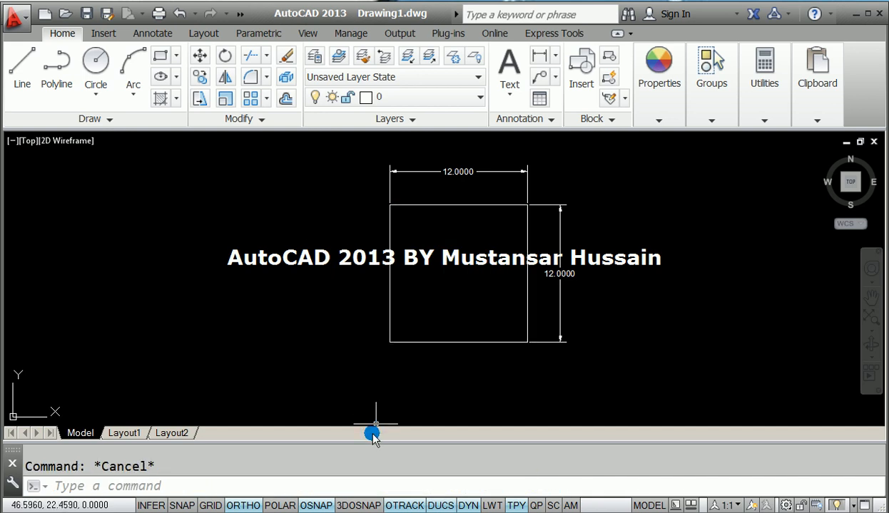
Step: List the square's properties with the LIST command to read its area, perimeter and corner coordinates, closing the text window when done
{"action": "left_click", "coordinate": [366, 482]}
{"action": "type", "text": "li"}
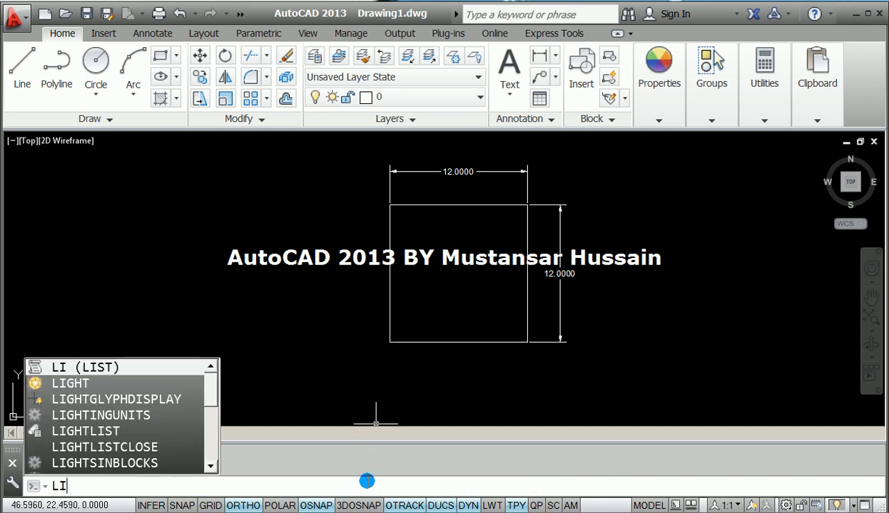
{"action": "key", "text": "Return"}
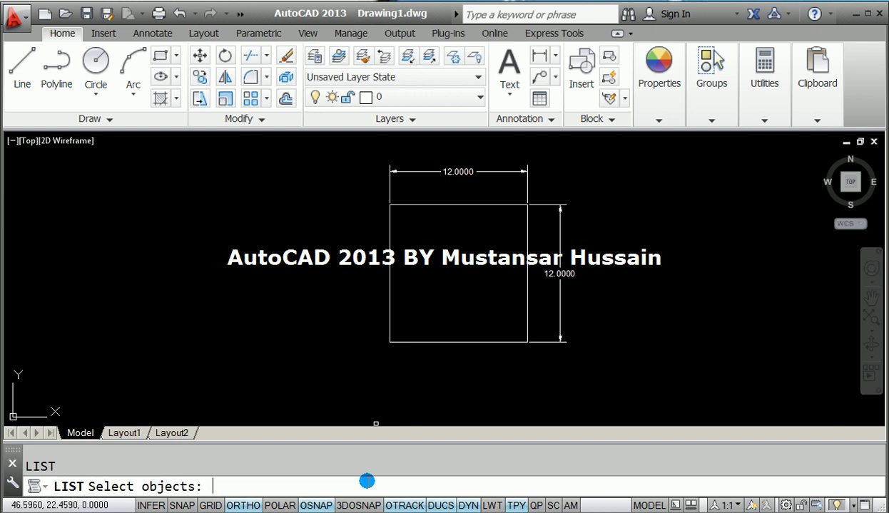
{"action": "left_click", "coordinate": [432, 342]}
{"action": "key", "text": "Return"}
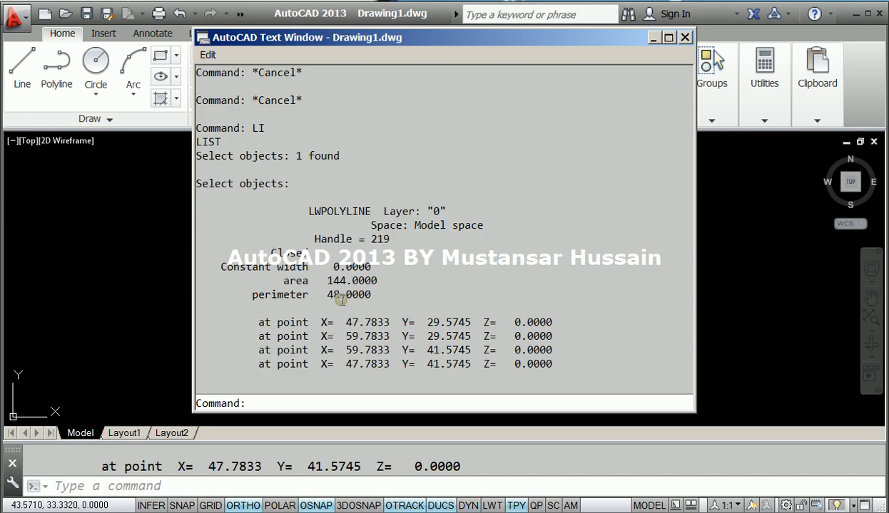
{"action": "left_click_drag", "start_coordinate": [218, 37], "coordinate": [206, 42]}
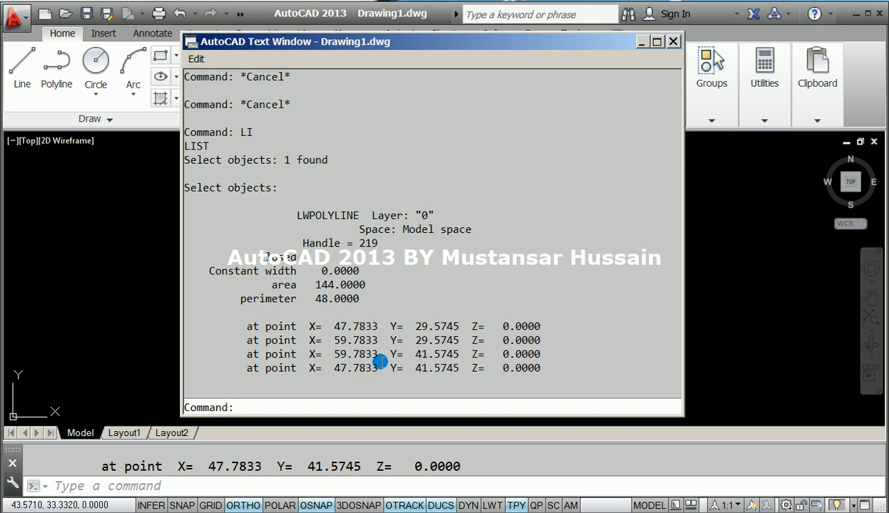
{"action": "left_click", "coordinate": [673, 41]}
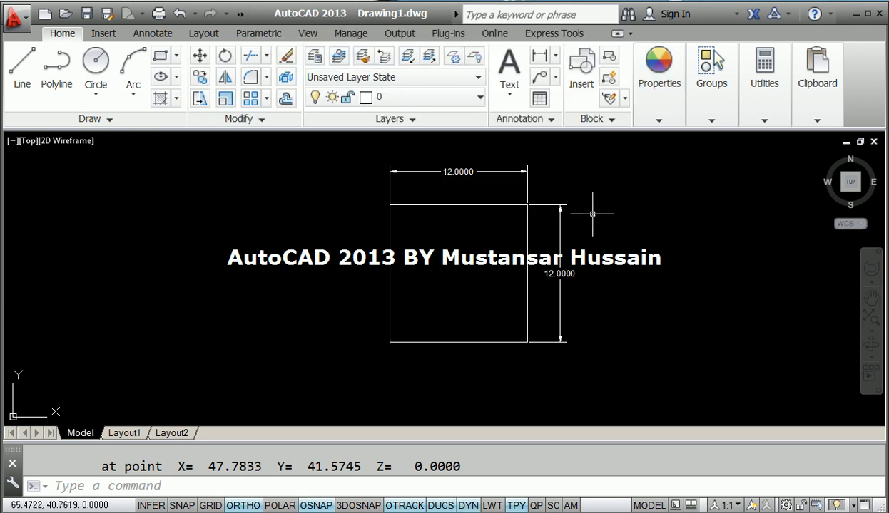